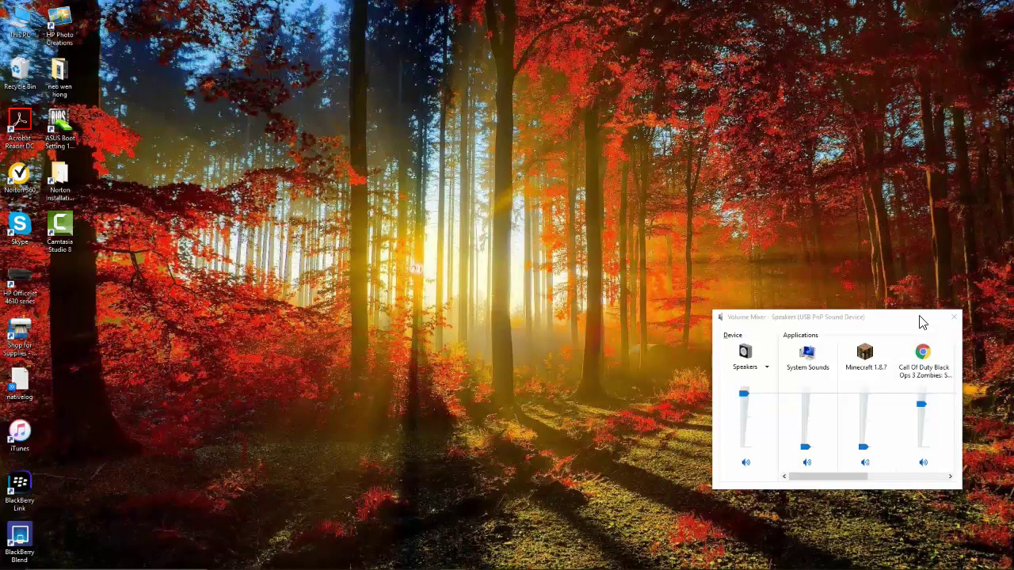
Close the Volume Mixer and move the Auslogics Disk Defrag shortcut to an empty area of the desktop
click(946, 317)
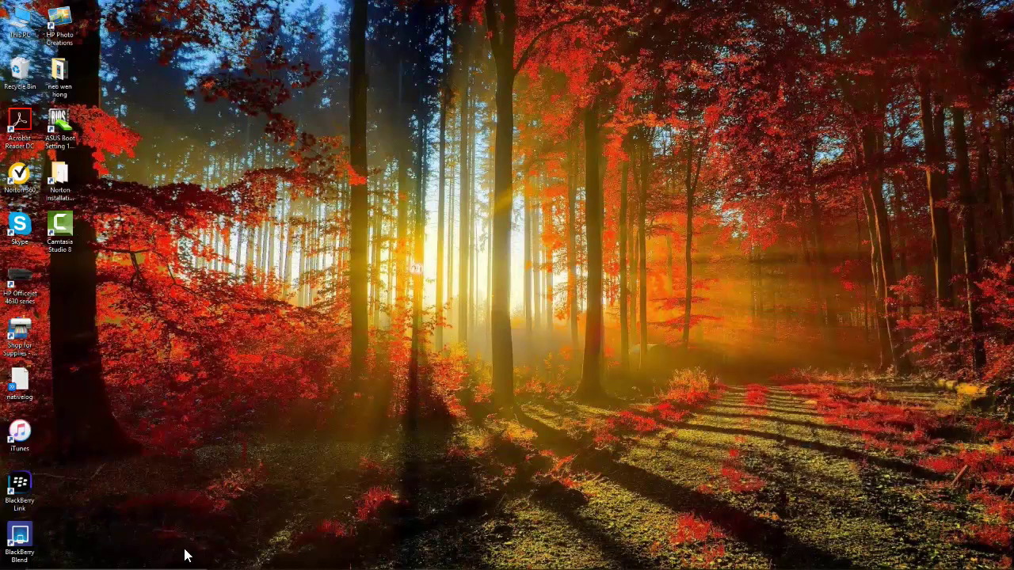
mouse_move(262, 567)
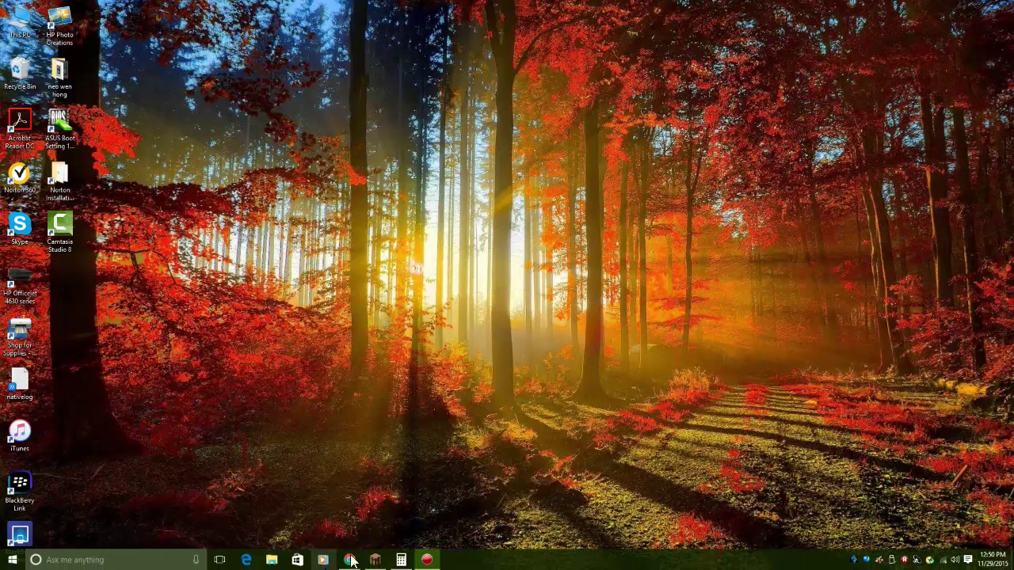
click(892, 562)
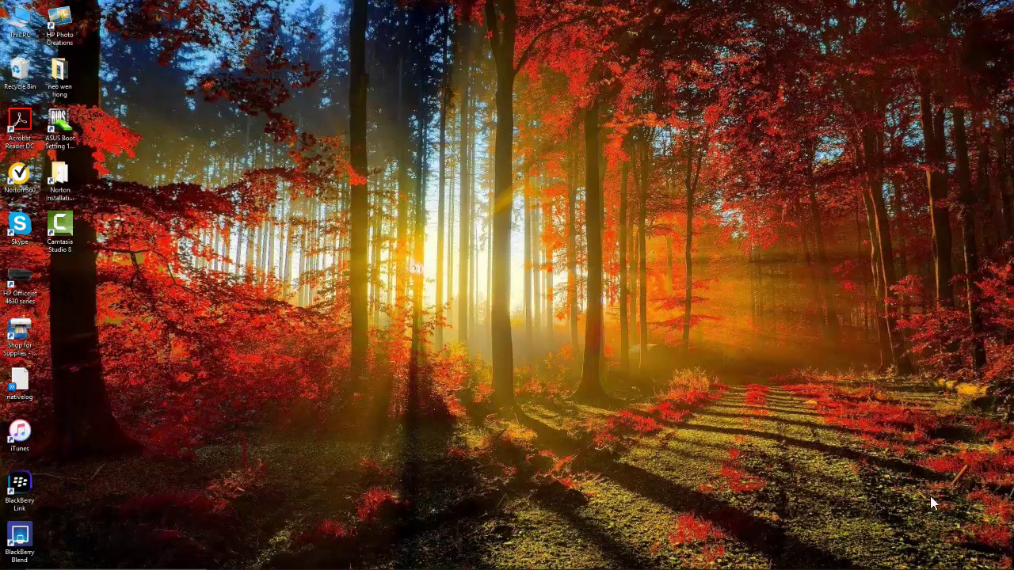
drag(1006, 389, 554, 240)
drag(423, 226, 422, 228)
drag(292, 236, 290, 237)
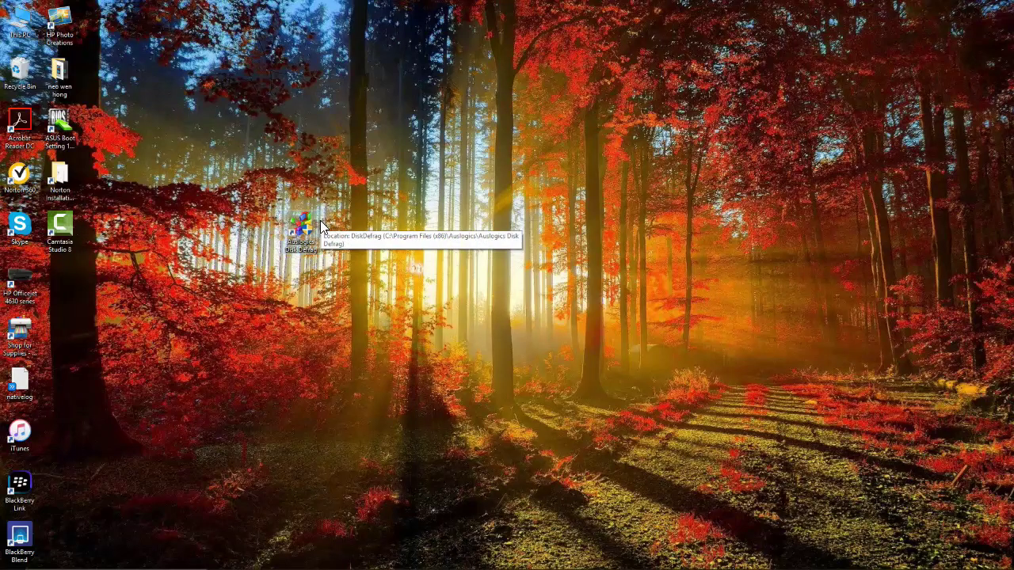
Open File Explorer at This PC and select the Local Disk (C:) drive
key(super+e)
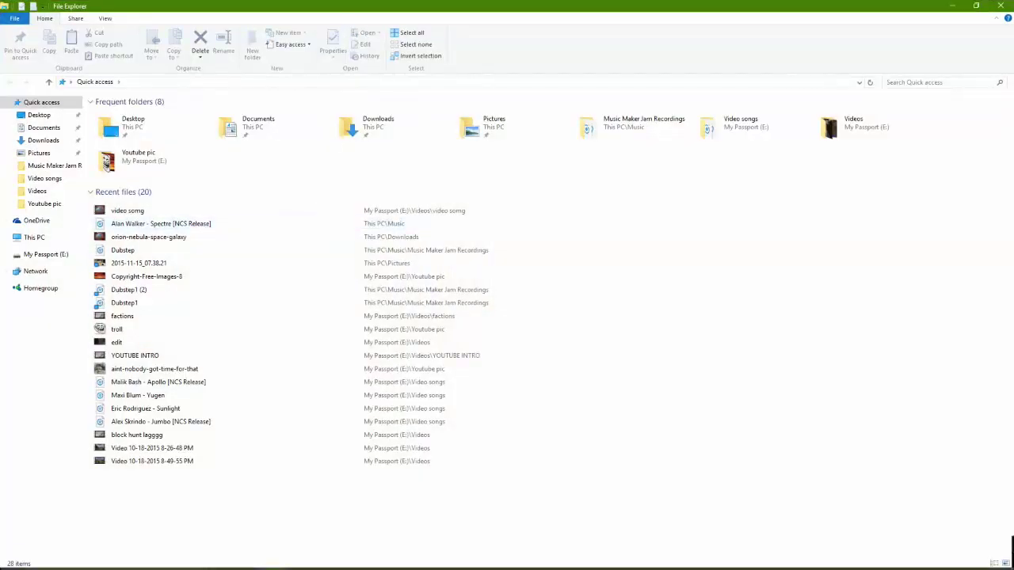
mouse_move(274, 564)
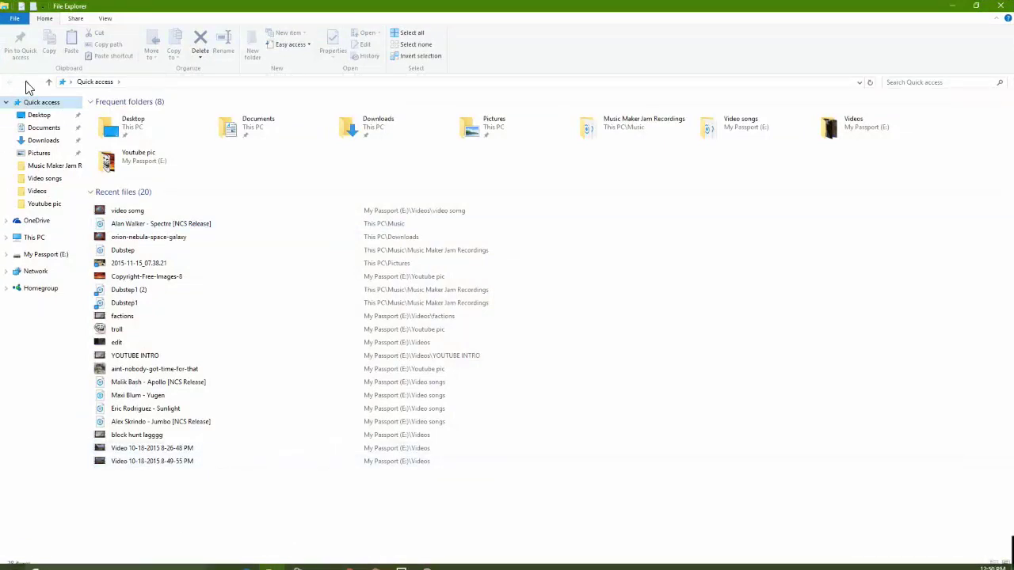
click(38, 239)
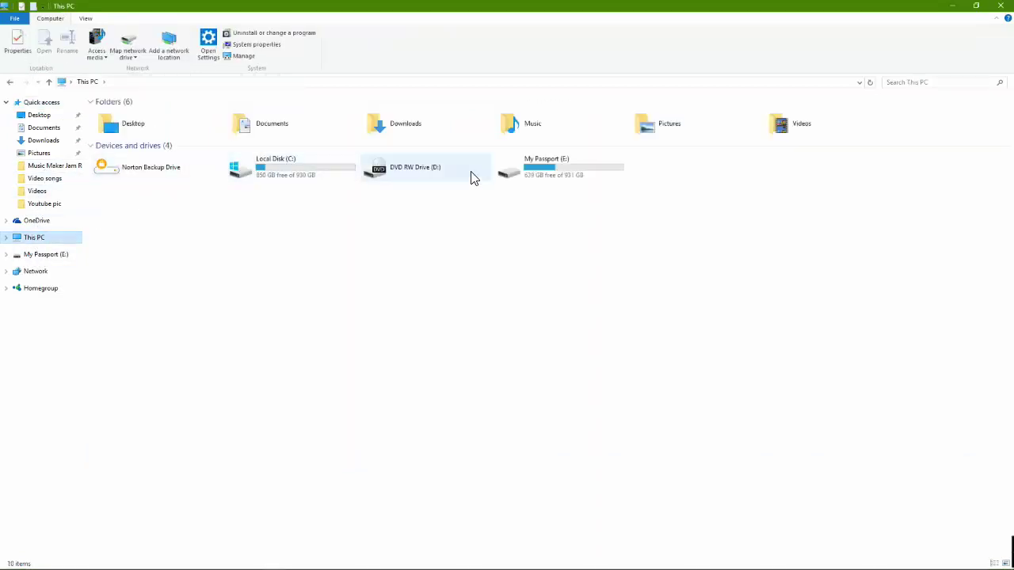
click(235, 162)
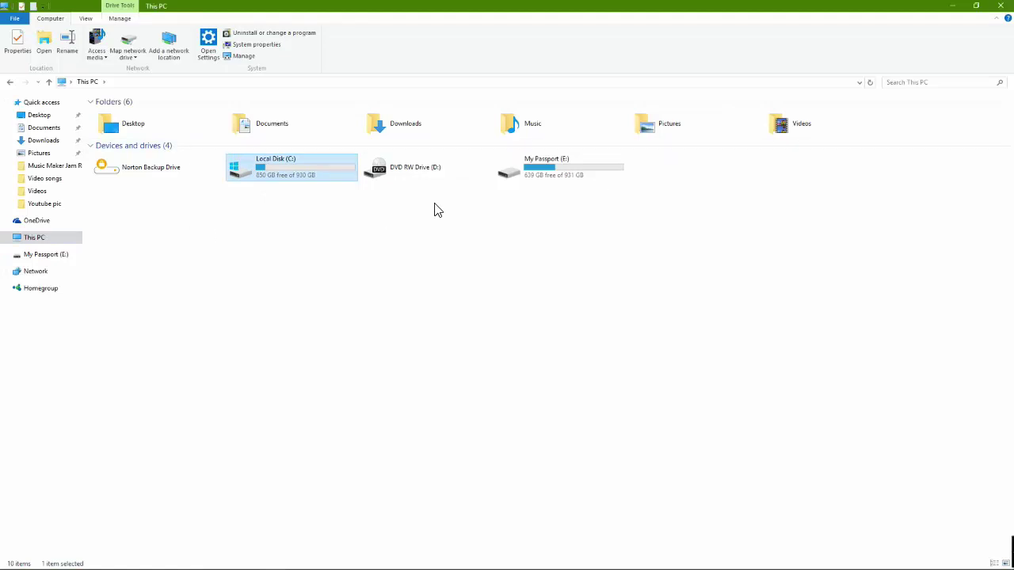
click(544, 176)
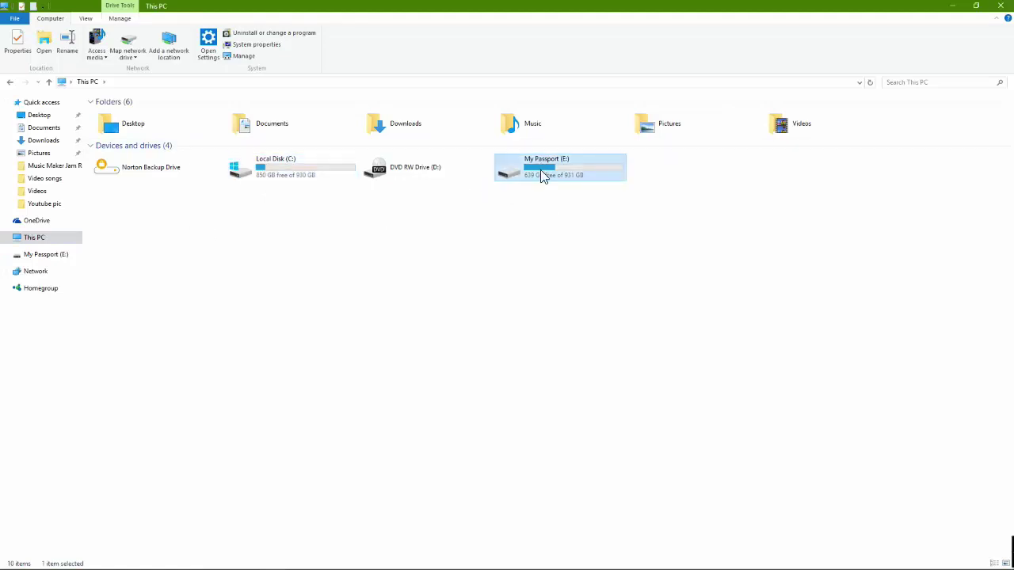
click(299, 164)
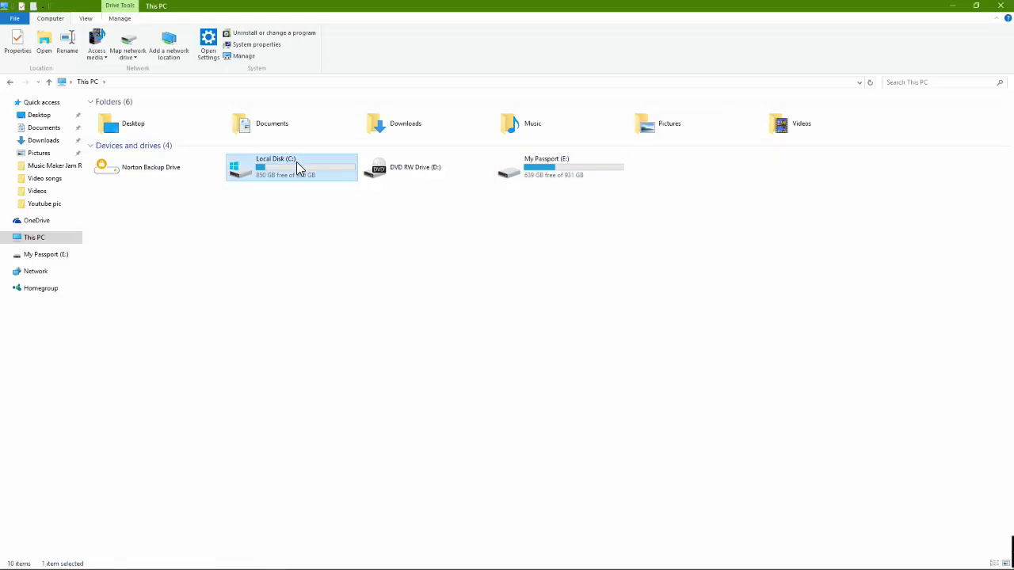
Start error checking from the drive tools in the properties of Local Disk (C:), and close the properties dialog
right_click(296, 161)
click(311, 354)
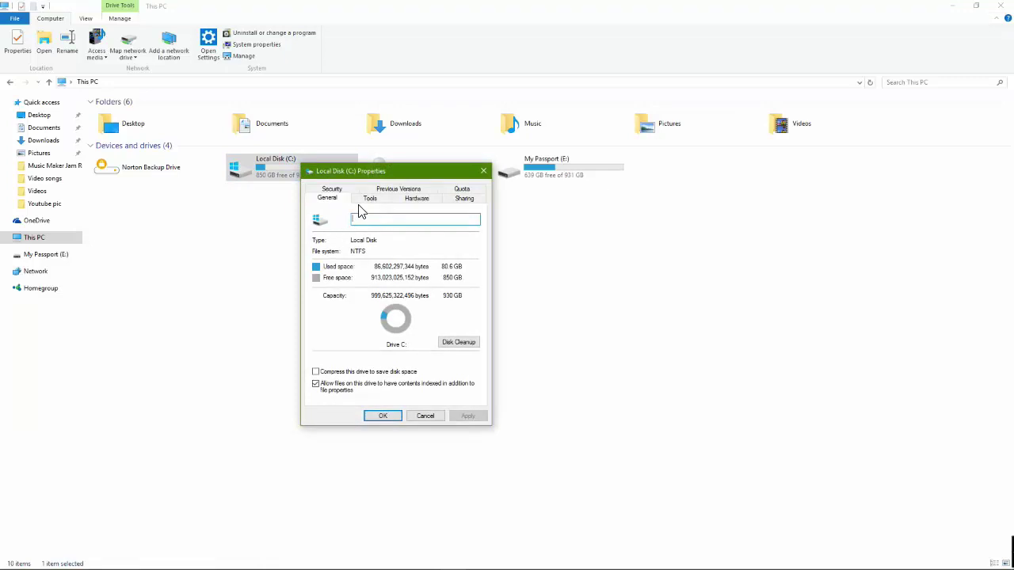
click(368, 199)
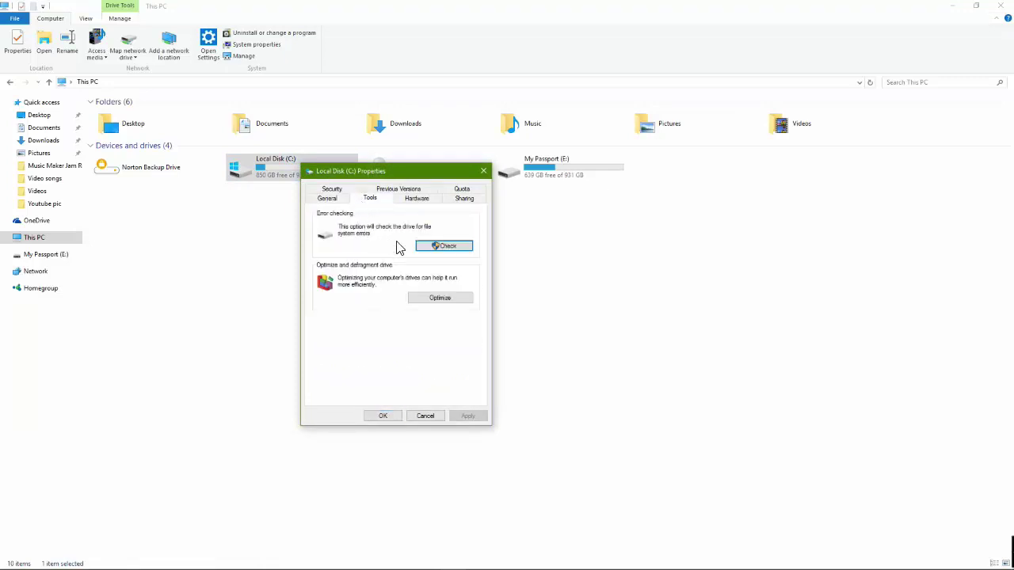
click(436, 247)
drag(424, 174, 484, 233)
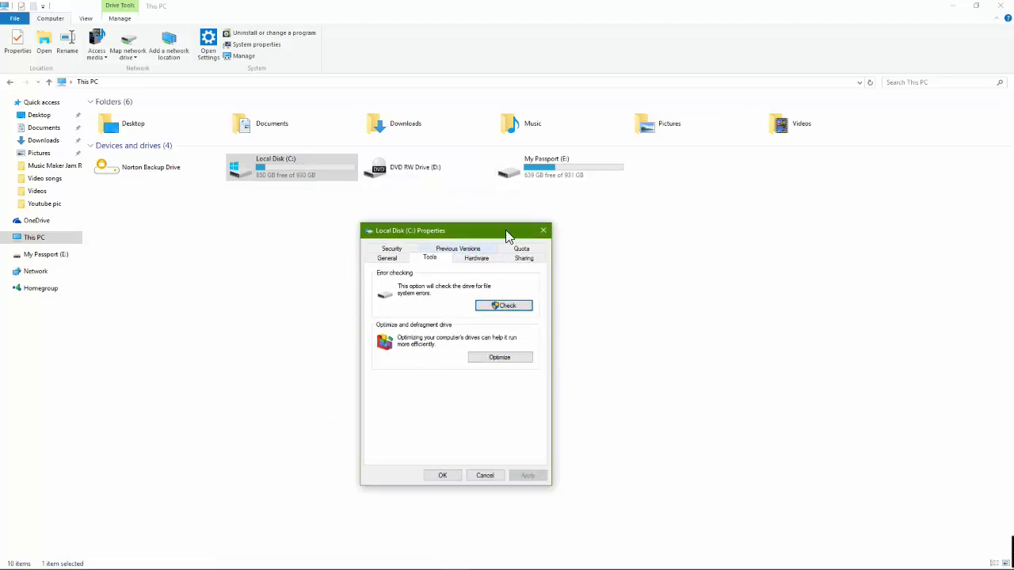
click(543, 231)
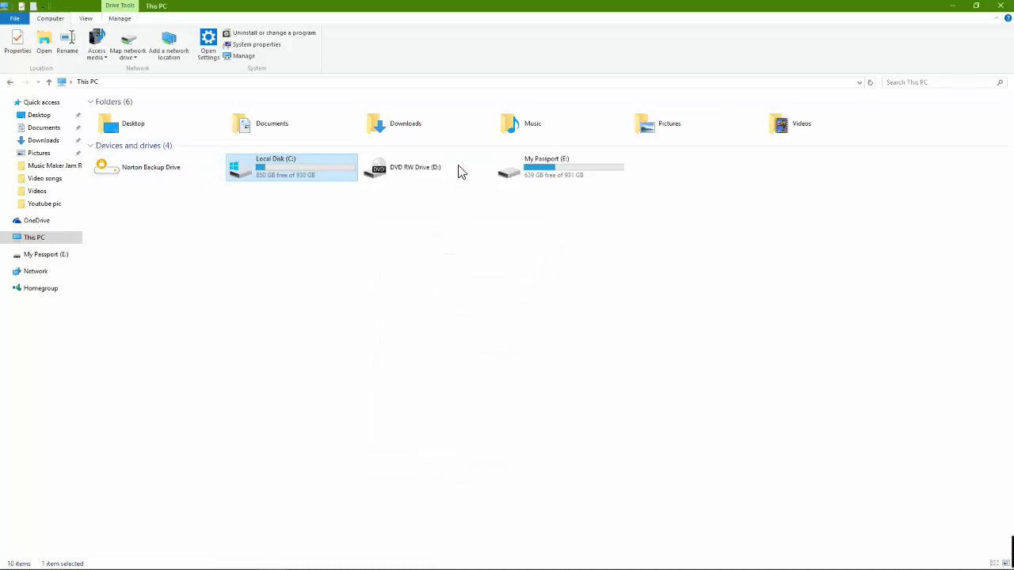
Permanently delete everything in the Recycle Bin, and minimize the Recycle Bin and This PC windows
double_click(810, 5)
drag(641, 141, 444, 222)
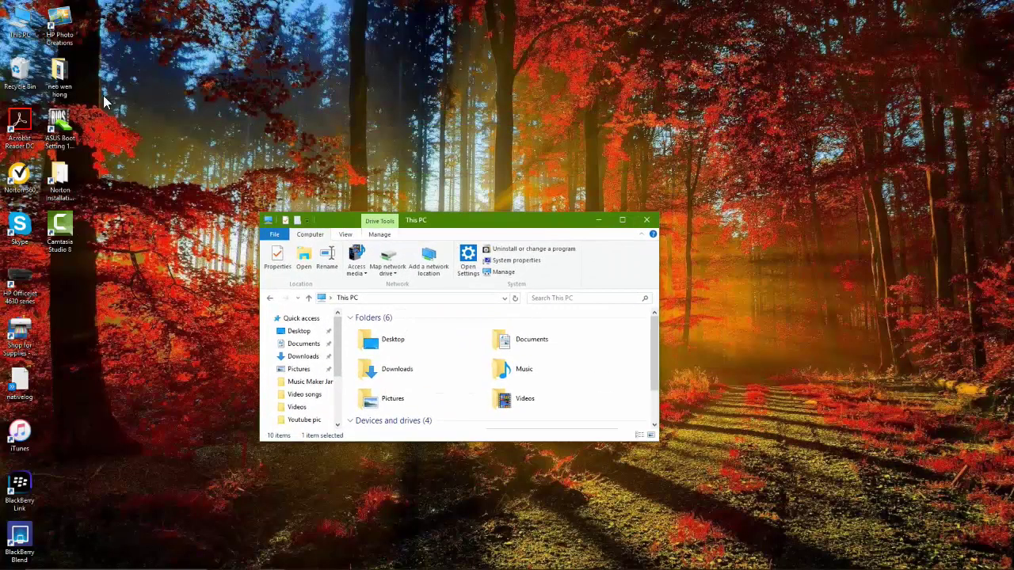
double_click(19, 72)
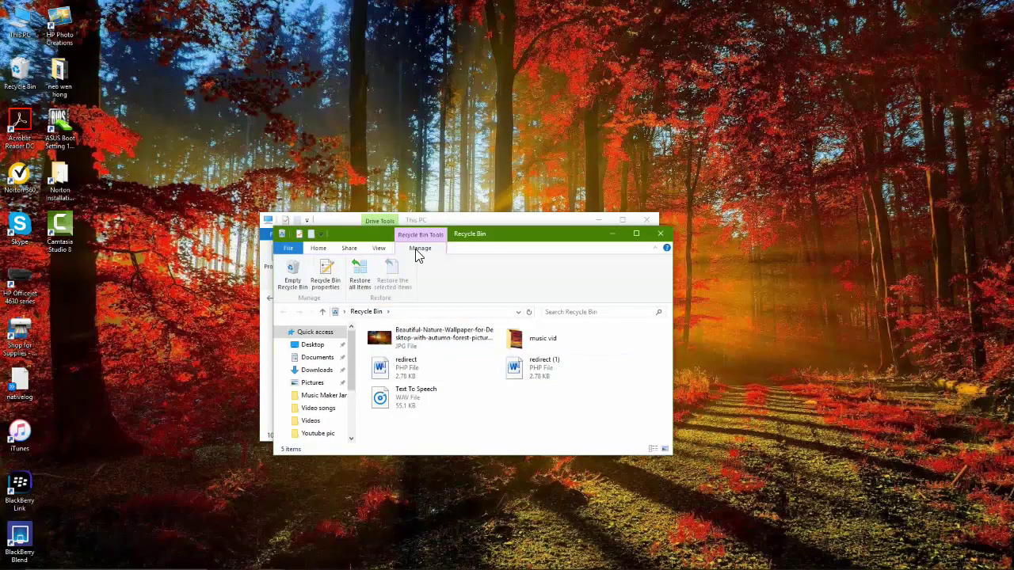
click(292, 273)
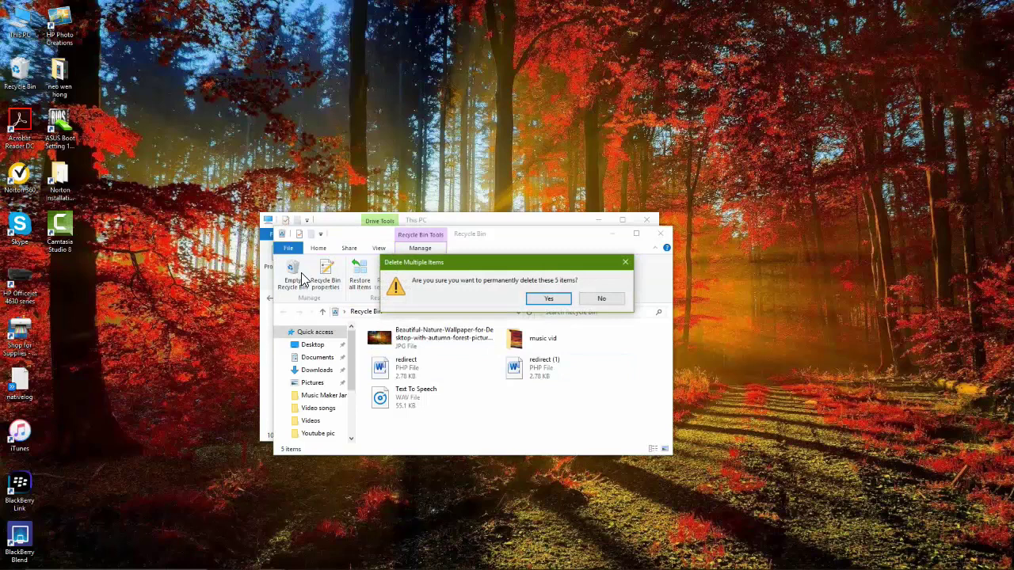
click(540, 302)
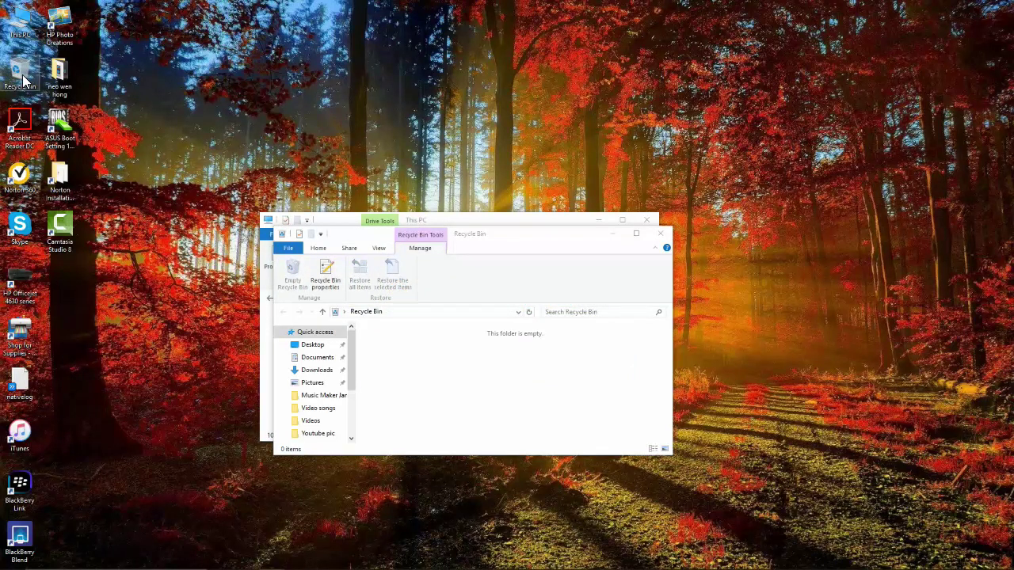
click(612, 234)
click(598, 219)
Open AMD Catalyst Control Center, expand its settings categories and display the AMD OverDrive performance page
mouse_move(910, 566)
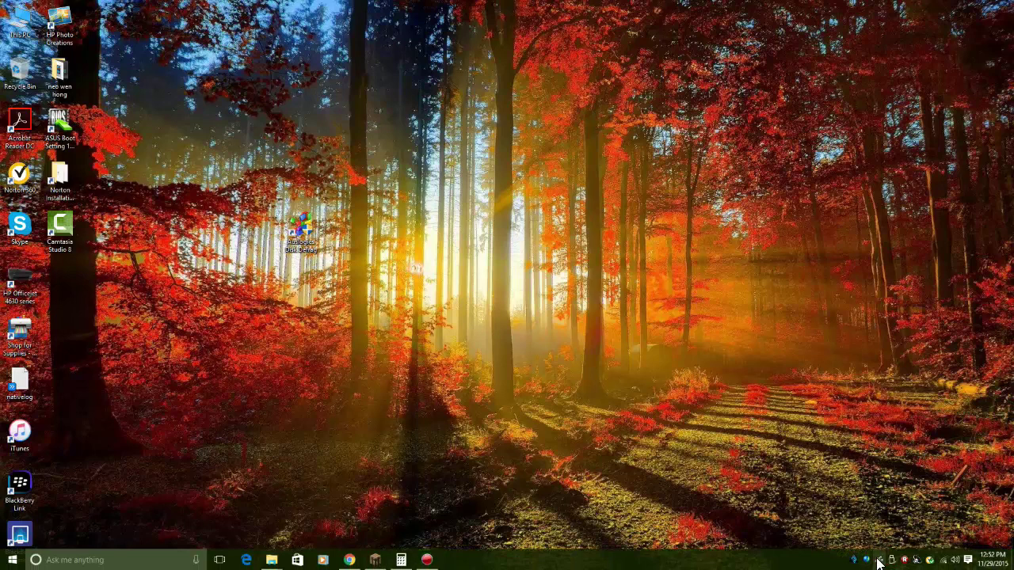
double_click(878, 564)
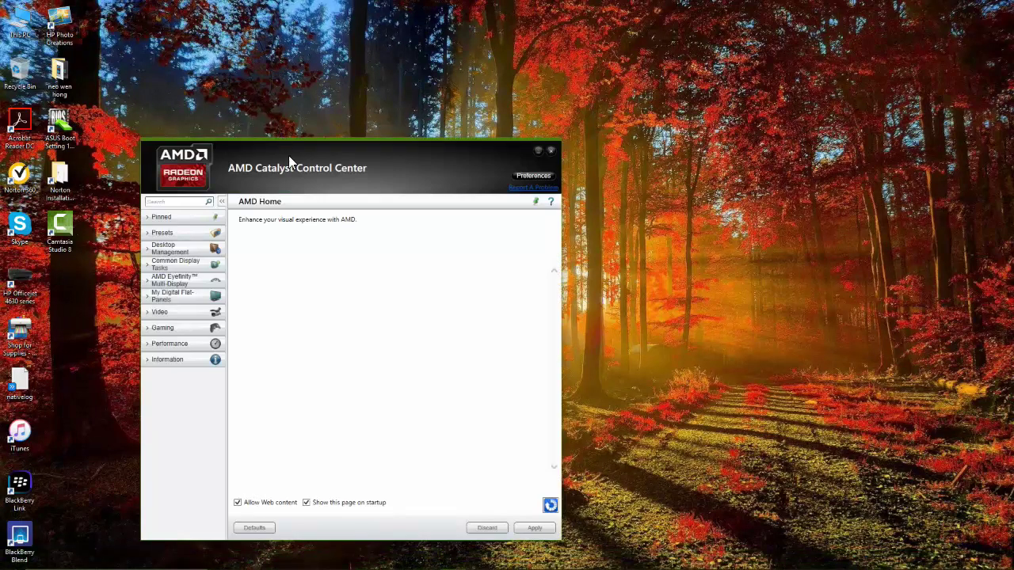
drag(294, 170, 440, 125)
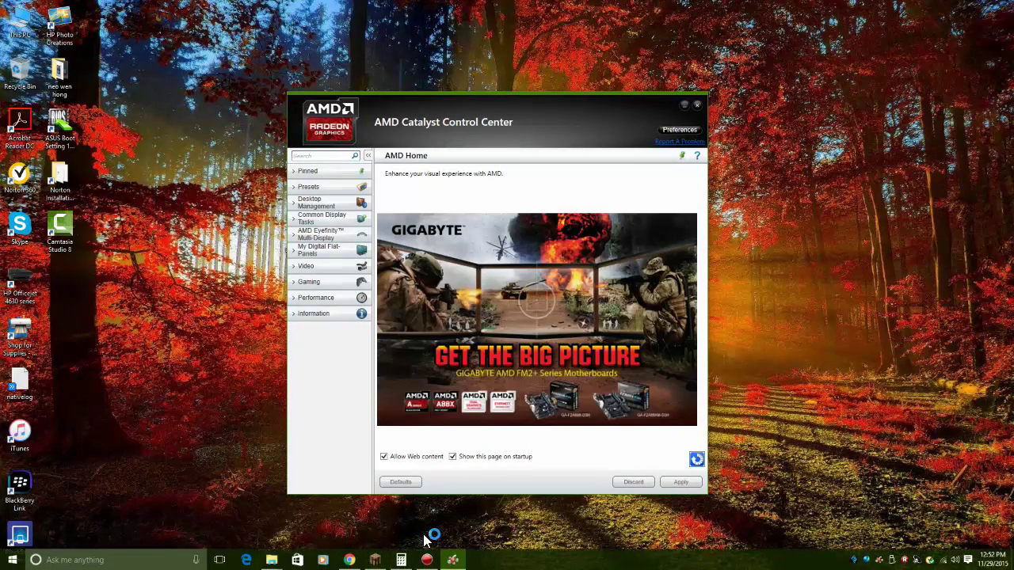
click(335, 316)
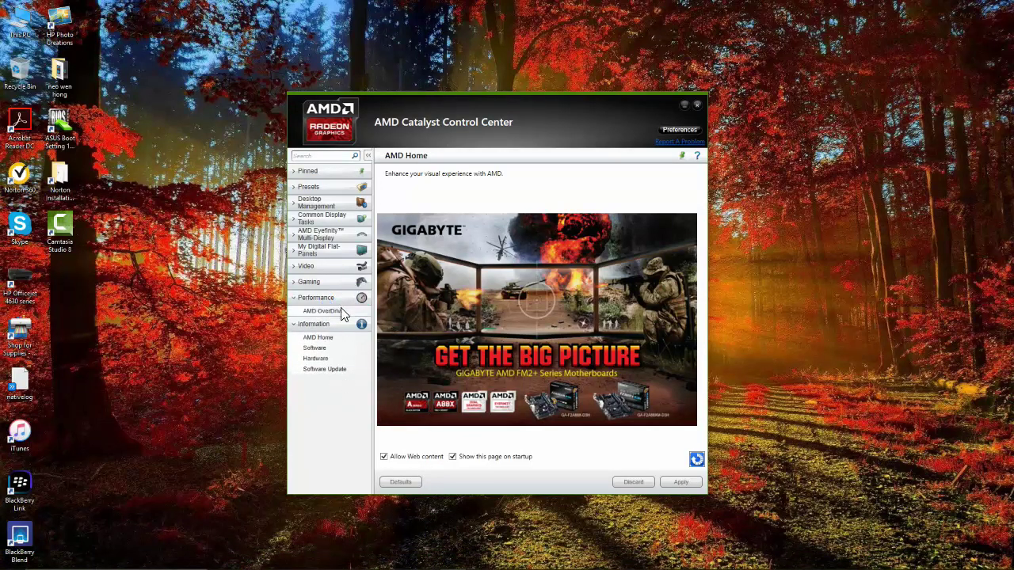
click(317, 218)
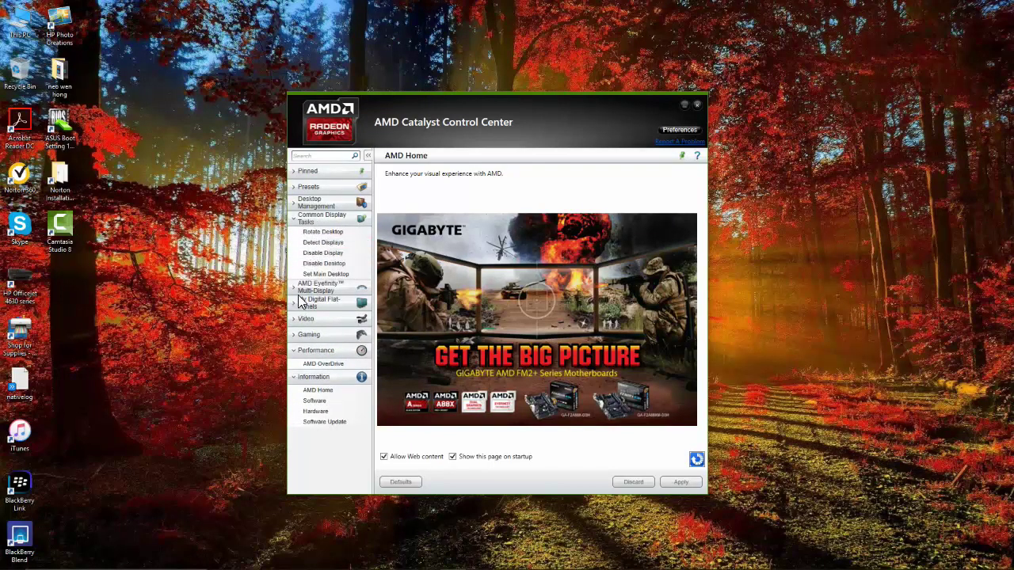
click(330, 198)
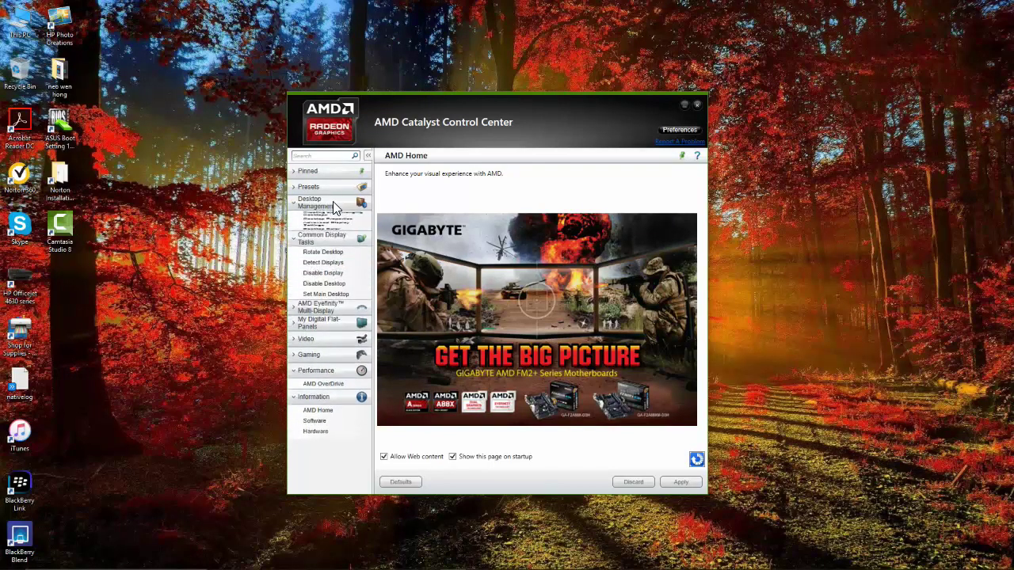
click(326, 188)
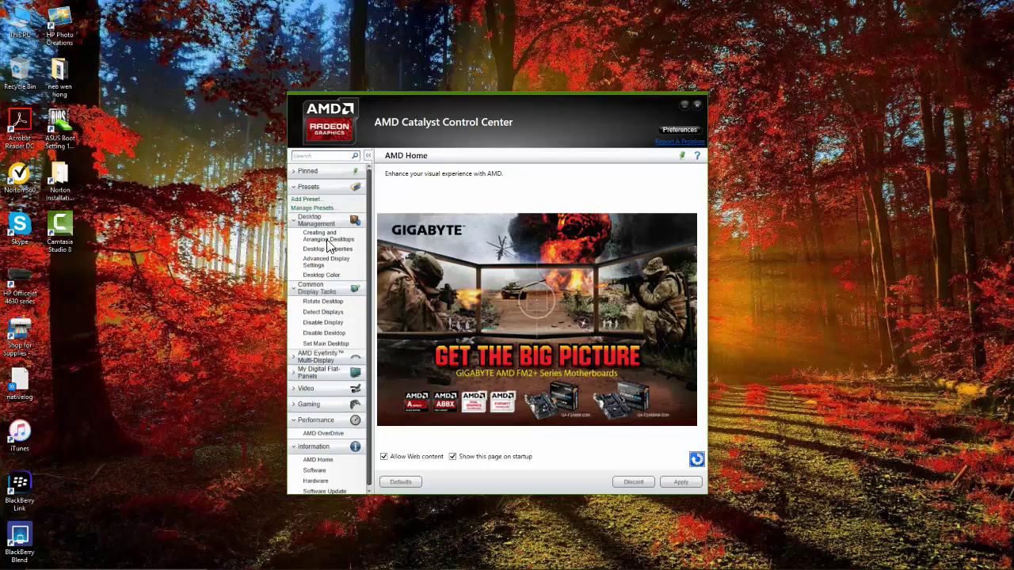
click(328, 435)
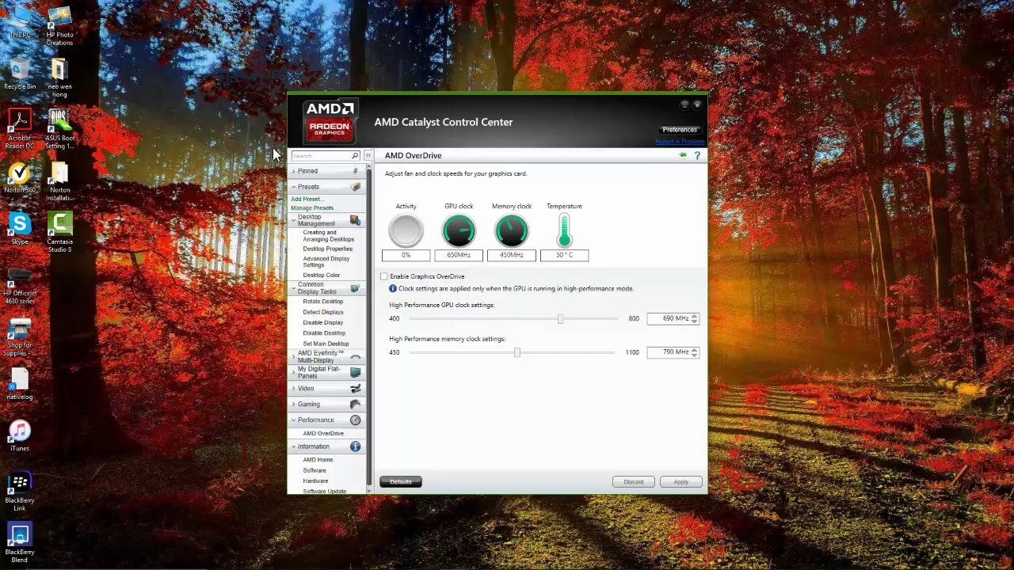
Examine the video Quality settings for deinterlacing and demo mode, and close AMD Catalyst Control Center
click(340, 172)
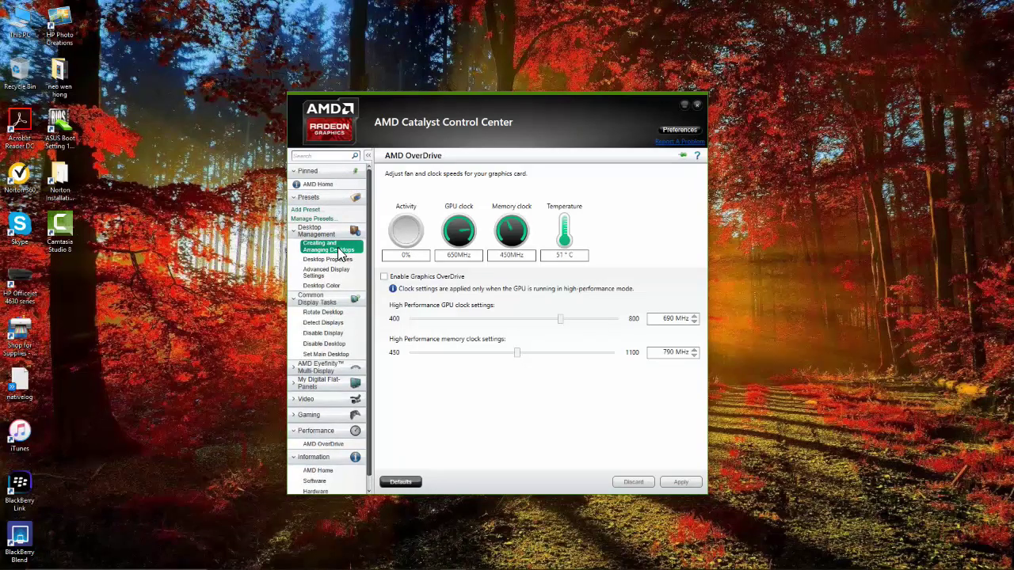
scroll(343, 271, down, 1)
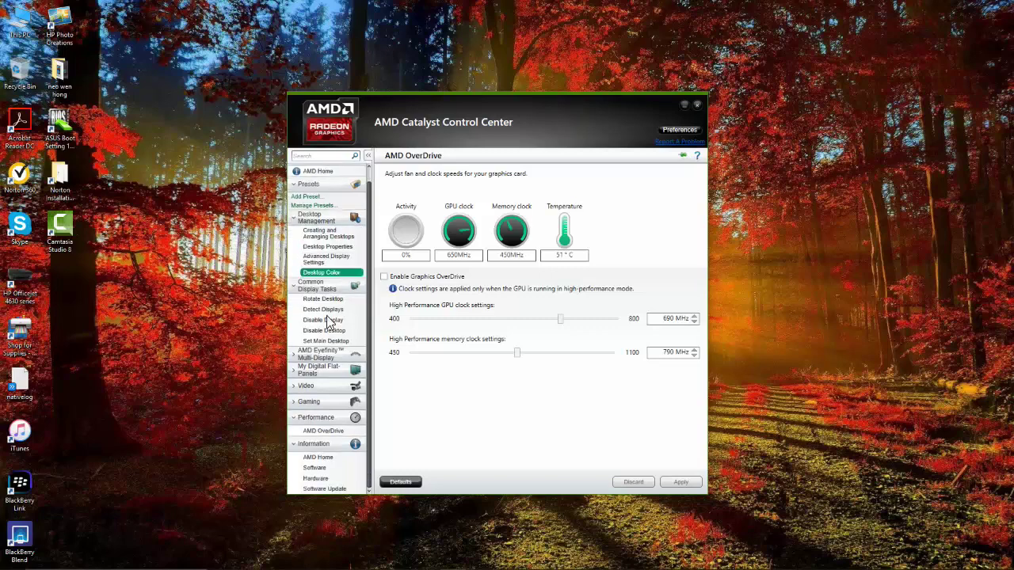
click(335, 388)
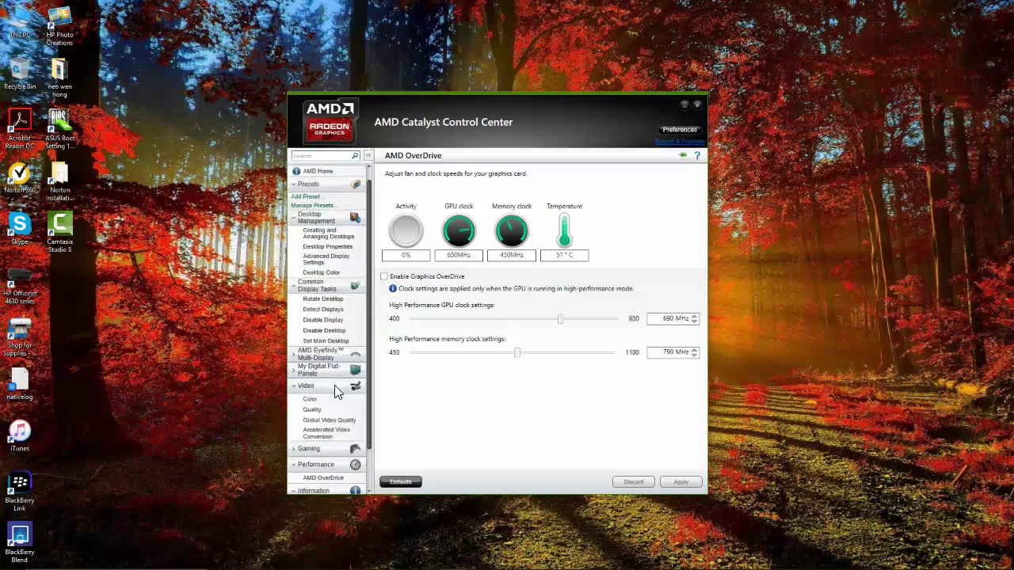
click(336, 409)
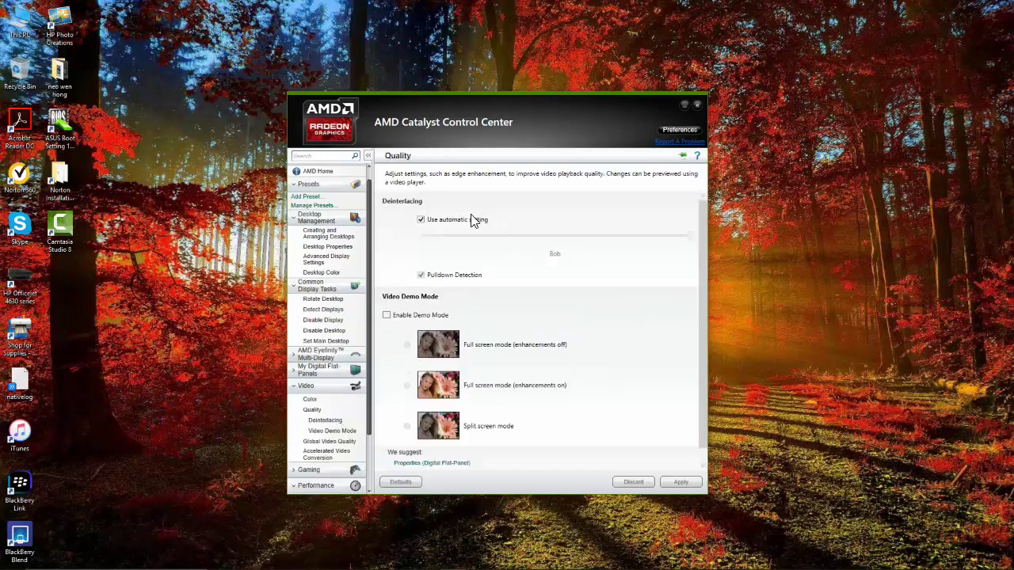
click(420, 219)
scroll(411, 385, down, 1)
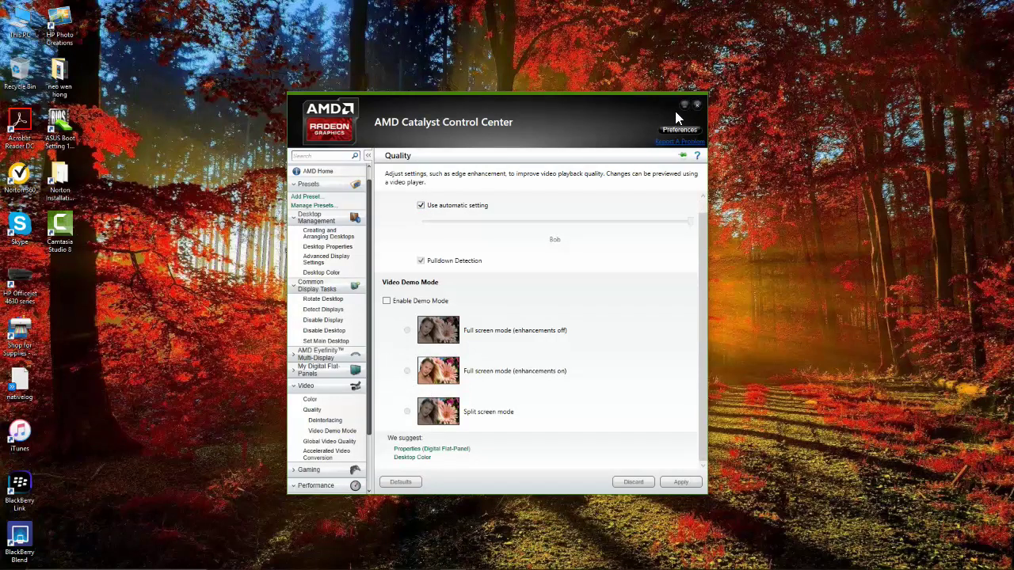
click(698, 105)
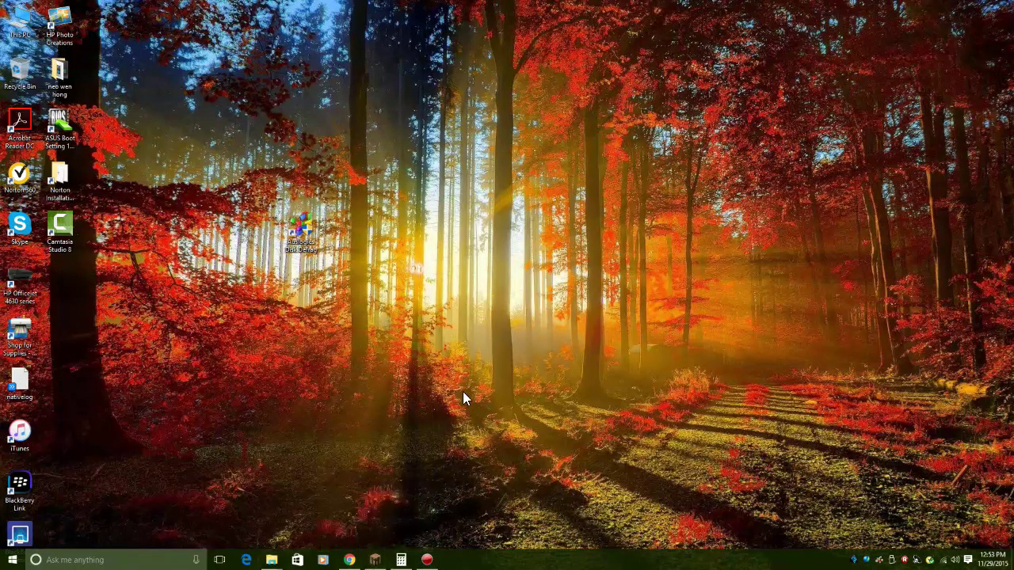
Switch to Google Chrome and search the web for "Nidvai" in a new tab
click(353, 564)
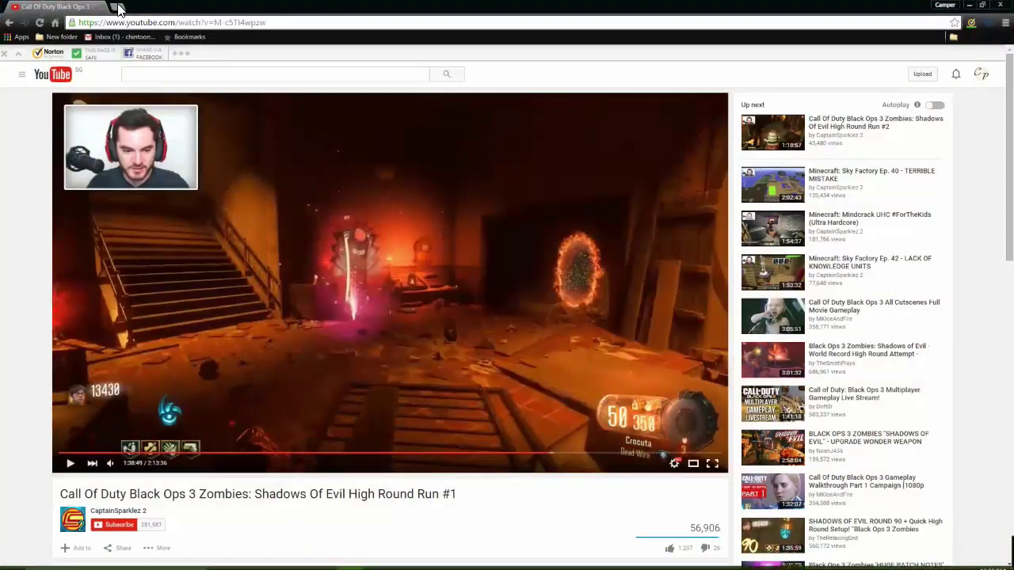
click(125, 8)
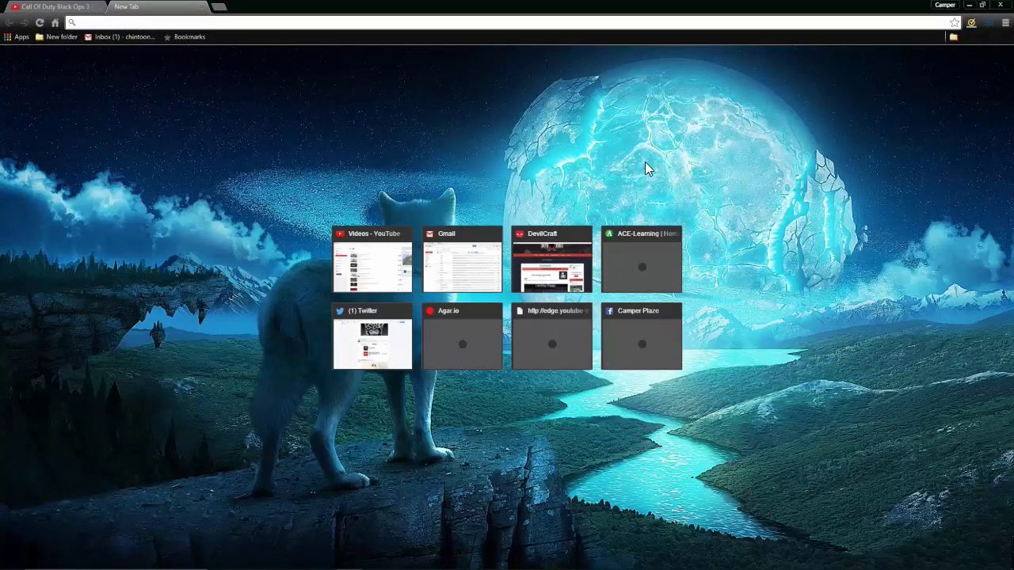
text(Ne)
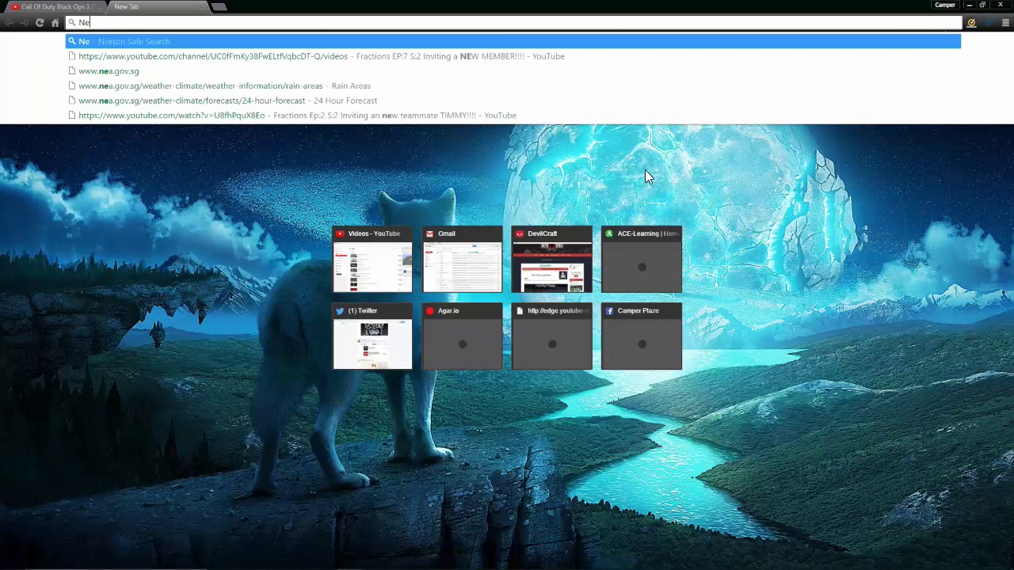
key(BackSpace)
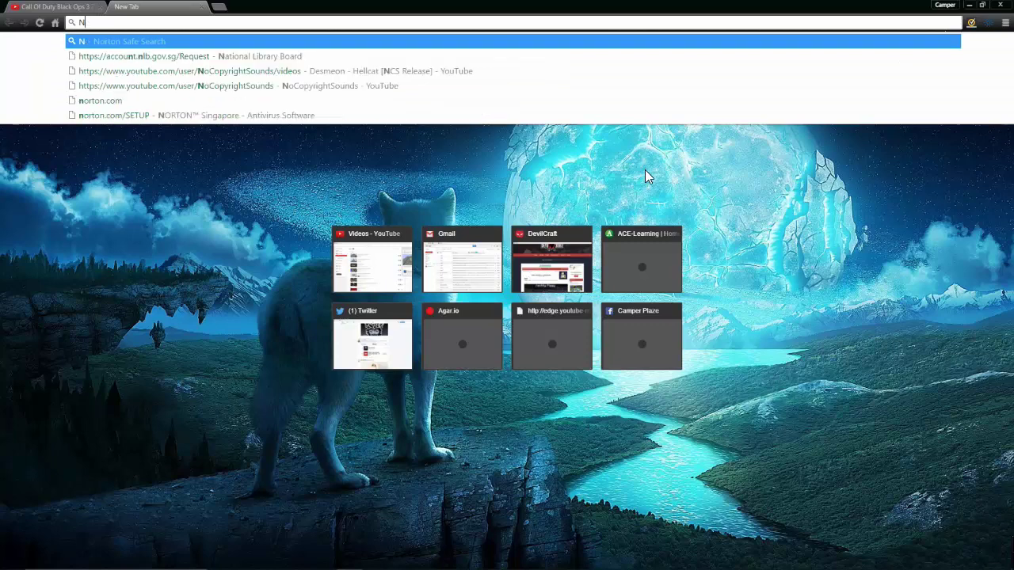
text(d)
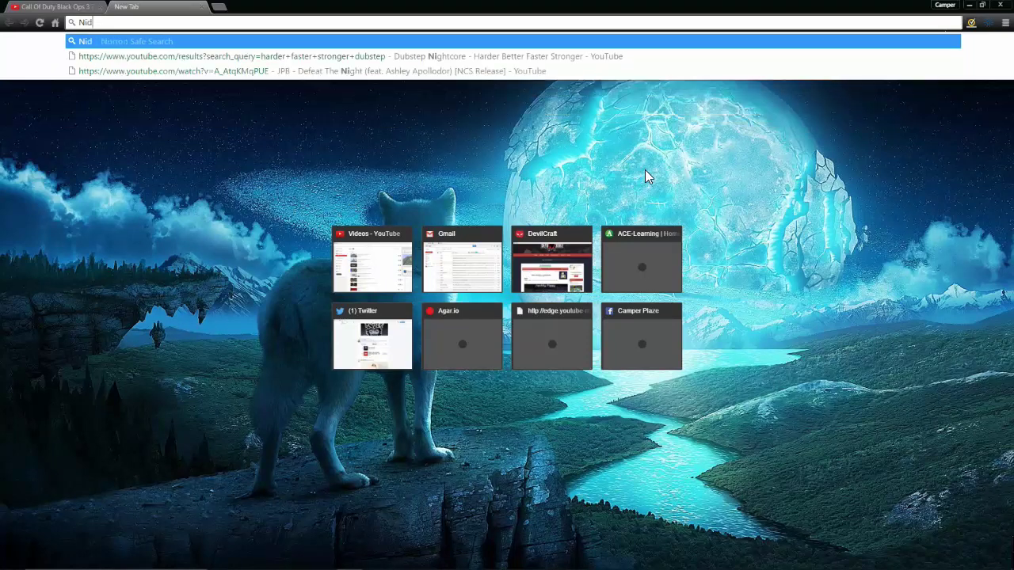
text(vai)
key(Return)
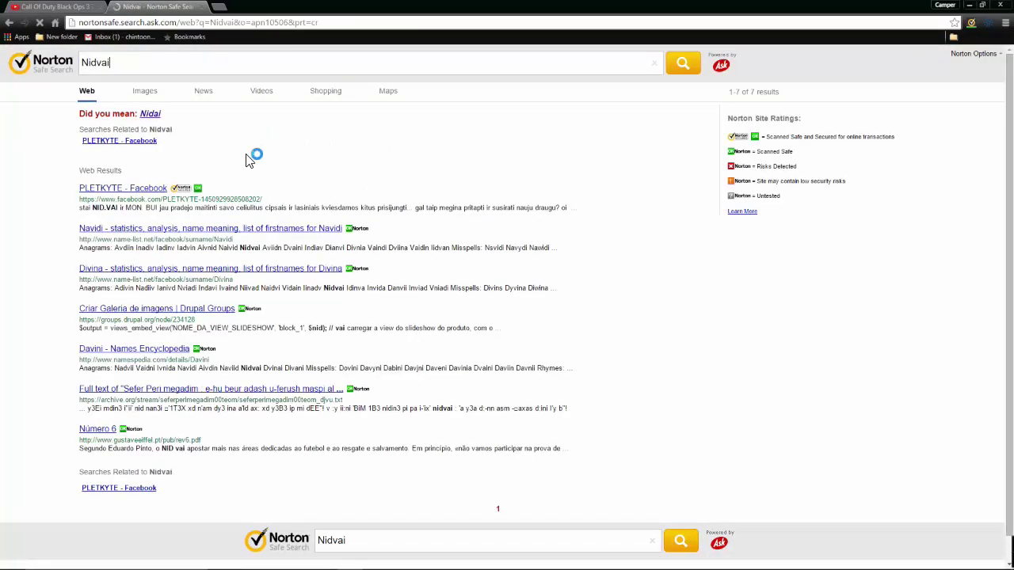
Search for "Ndvia", follow the suggested spelling Nvidia and open the NVIDIA driver download page from the results
click(206, 76)
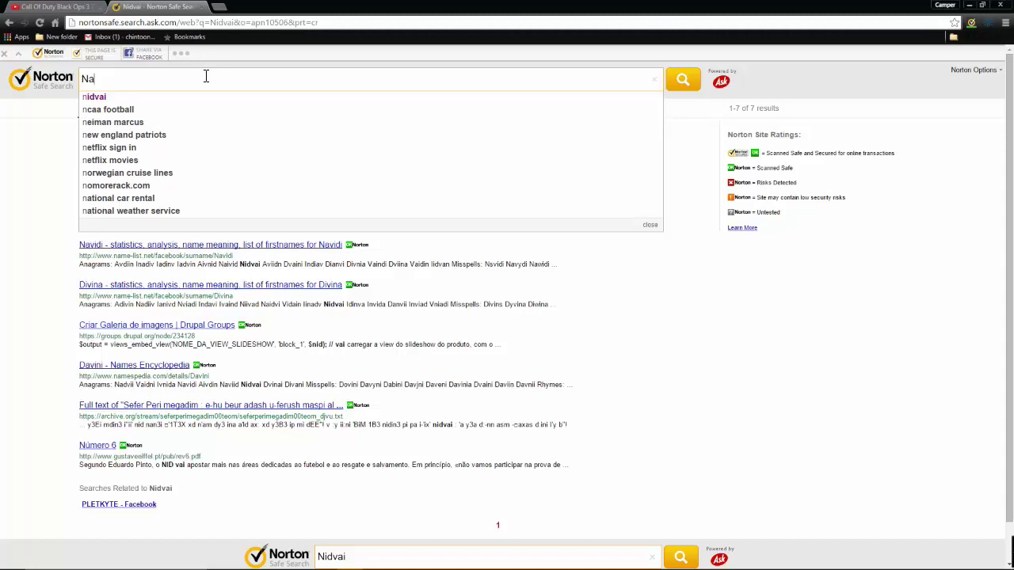
key(BackSpace)
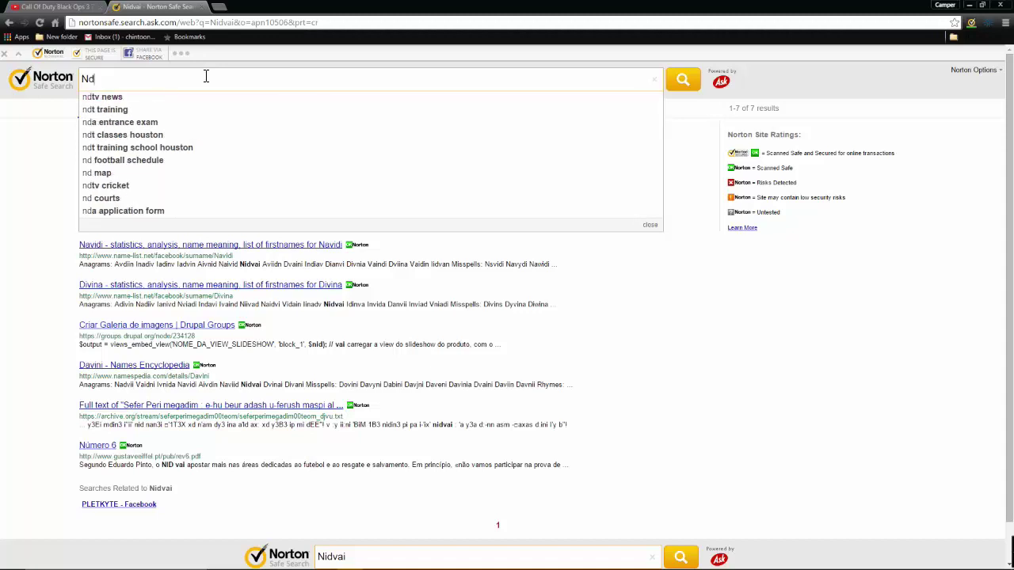
key(Return)
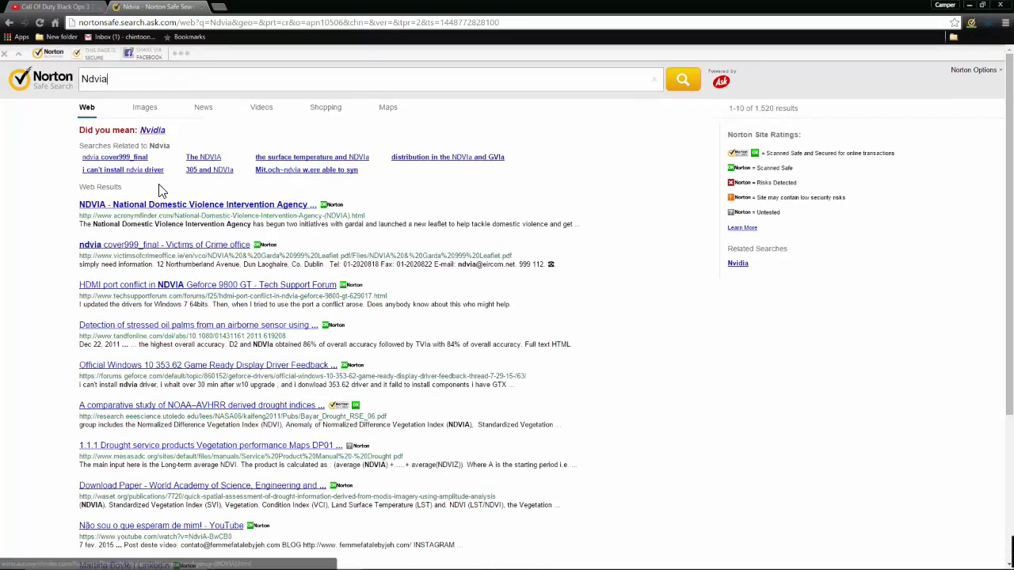
click(152, 130)
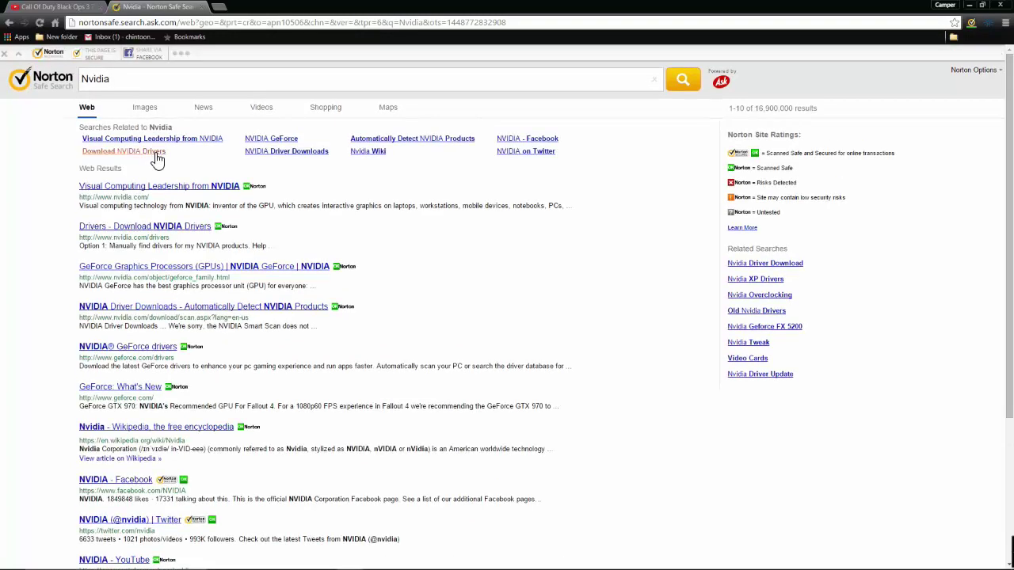
click(168, 227)
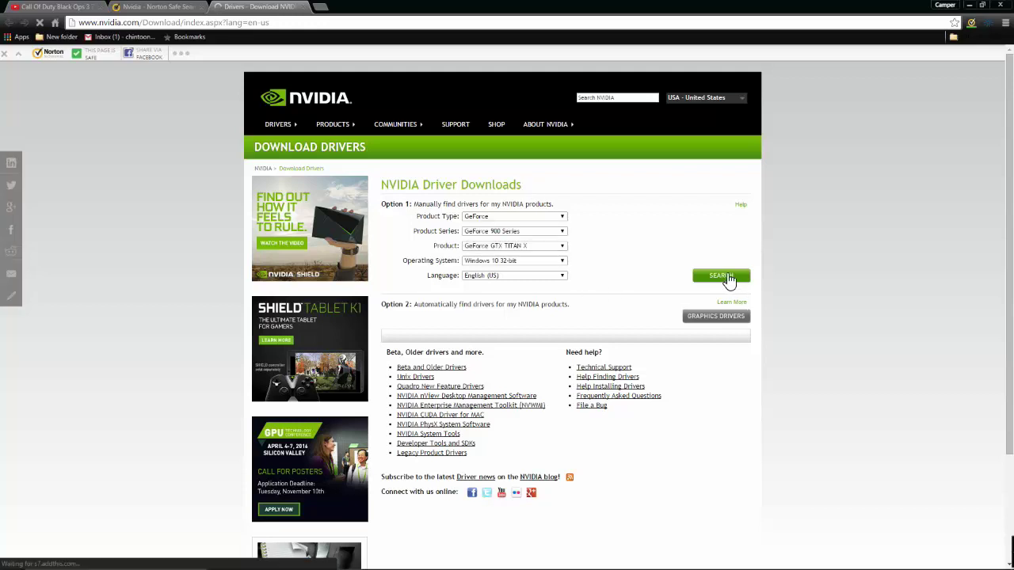
Search the web for AMD in a new tab and open the official AMD website from the results
click(320, 7)
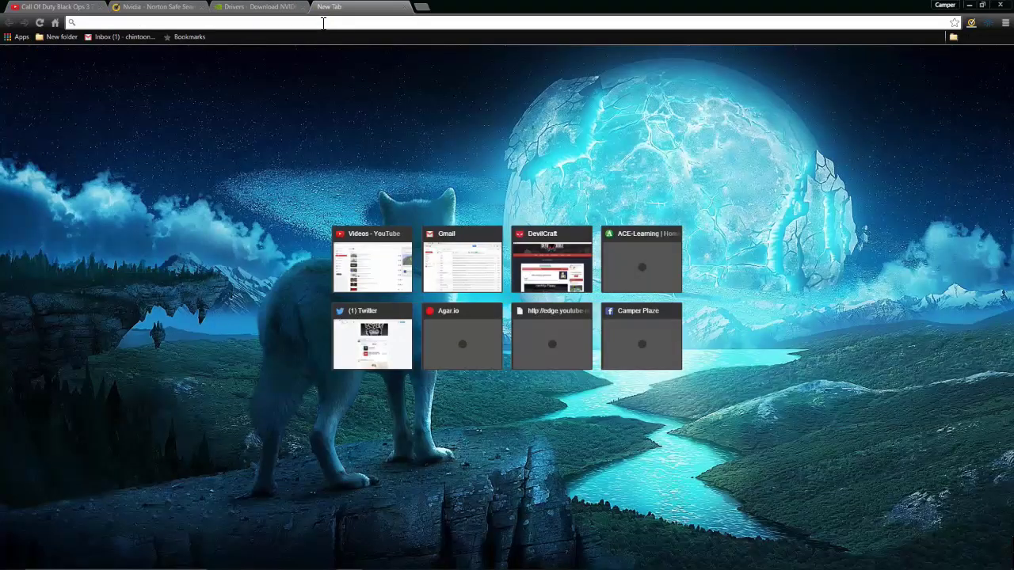
text(A)
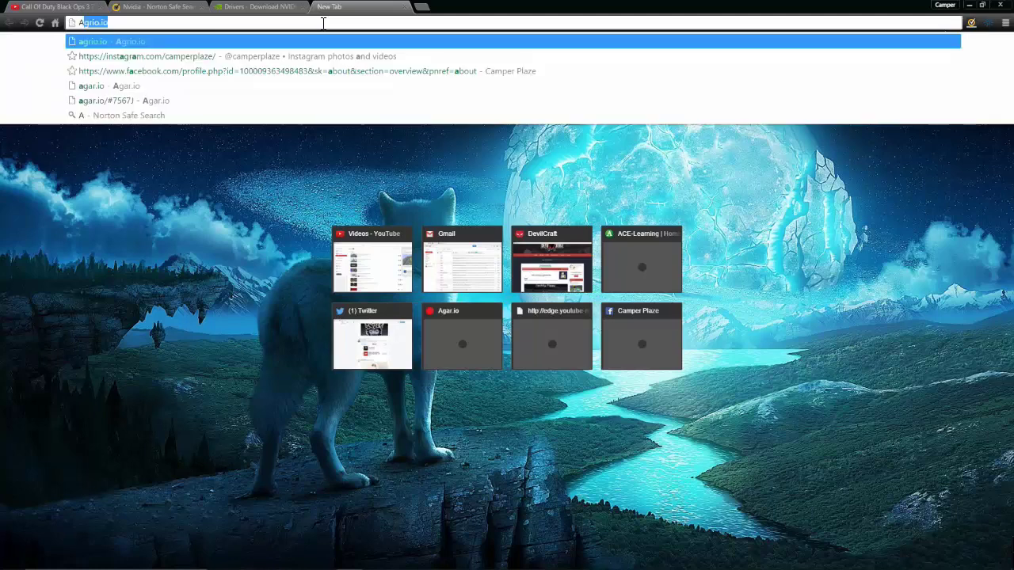
text(MD)
key(Return)
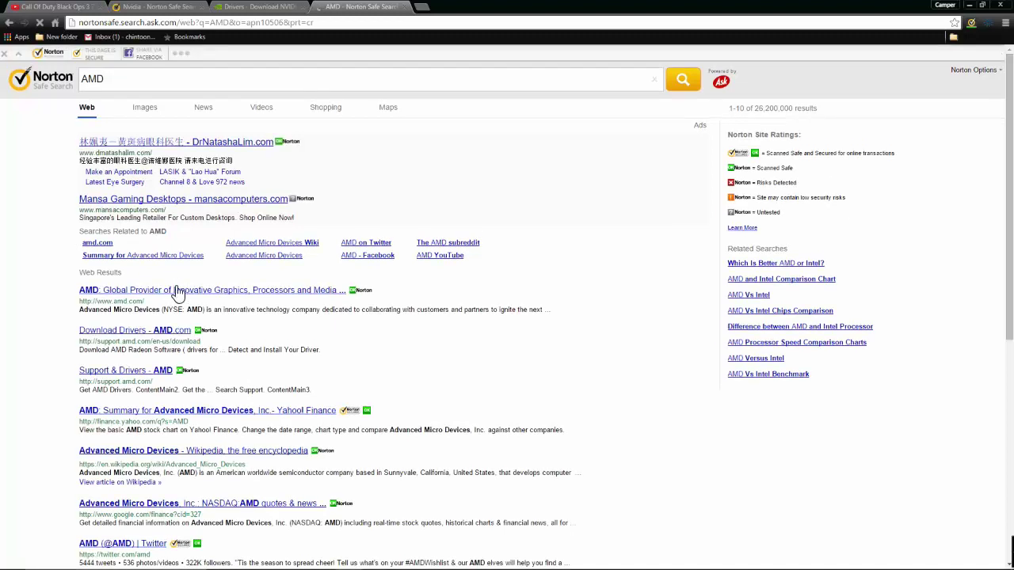
click(177, 291)
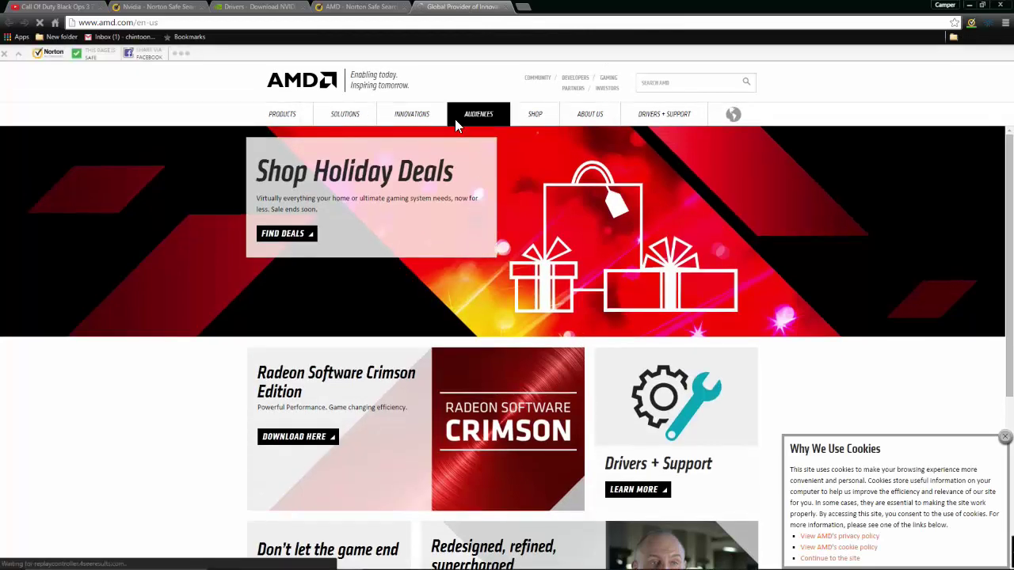
Open the latest AMD APU driver page for Windows 10 (64-bit) from the site's drivers and support section
click(289, 113)
click(681, 117)
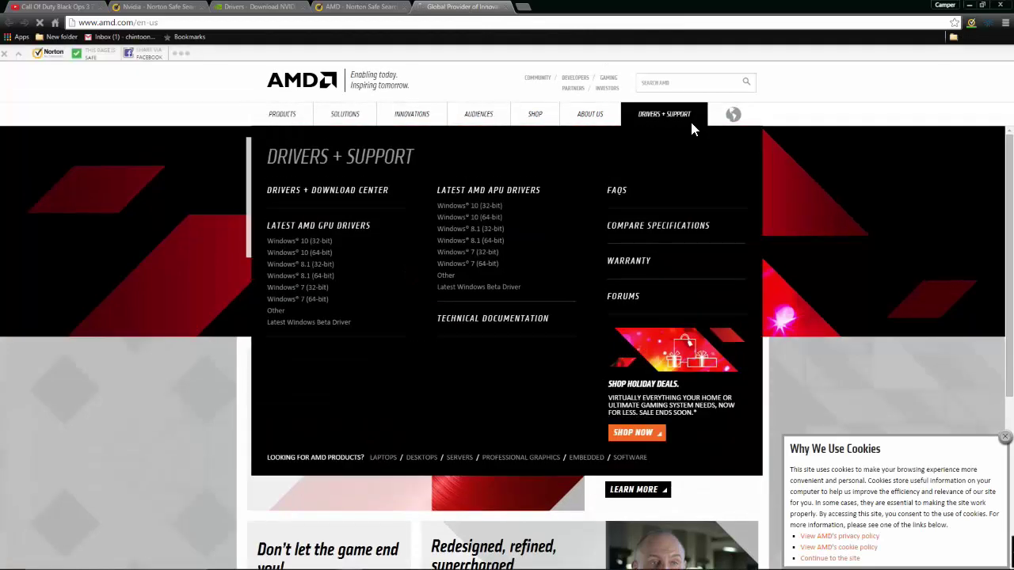
click(490, 223)
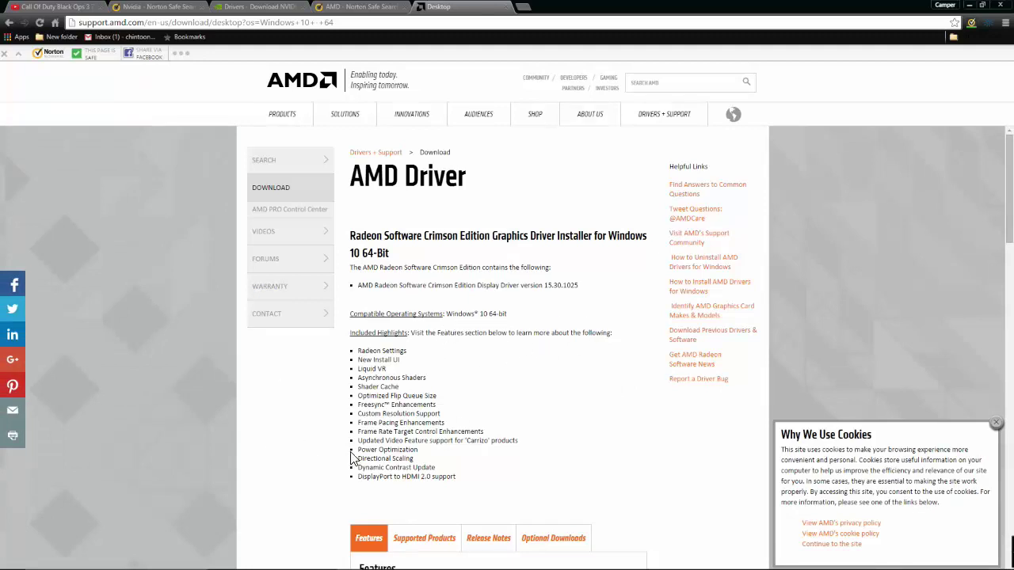
Start downloading the Radeon Software Crimson Edition installer, and return to the AMD search results
scroll(383, 441, down, 4)
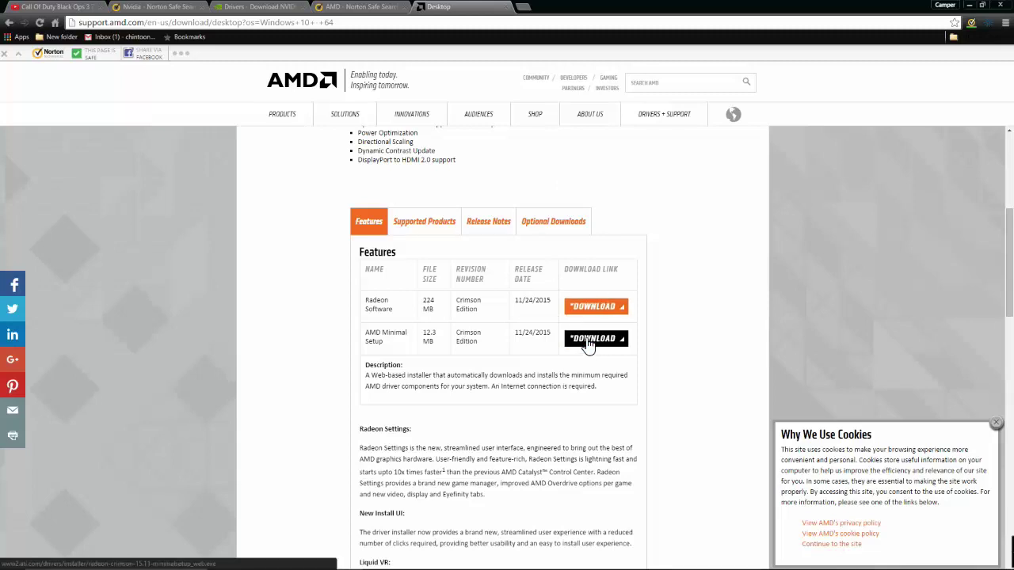
drag(372, 332, 410, 353)
click(609, 312)
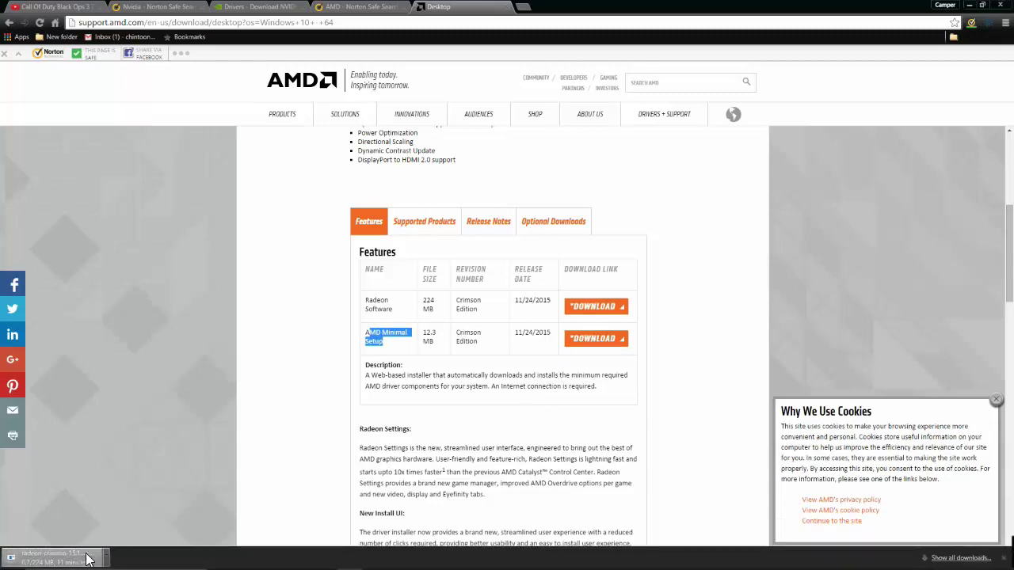
click(273, 7)
click(349, 7)
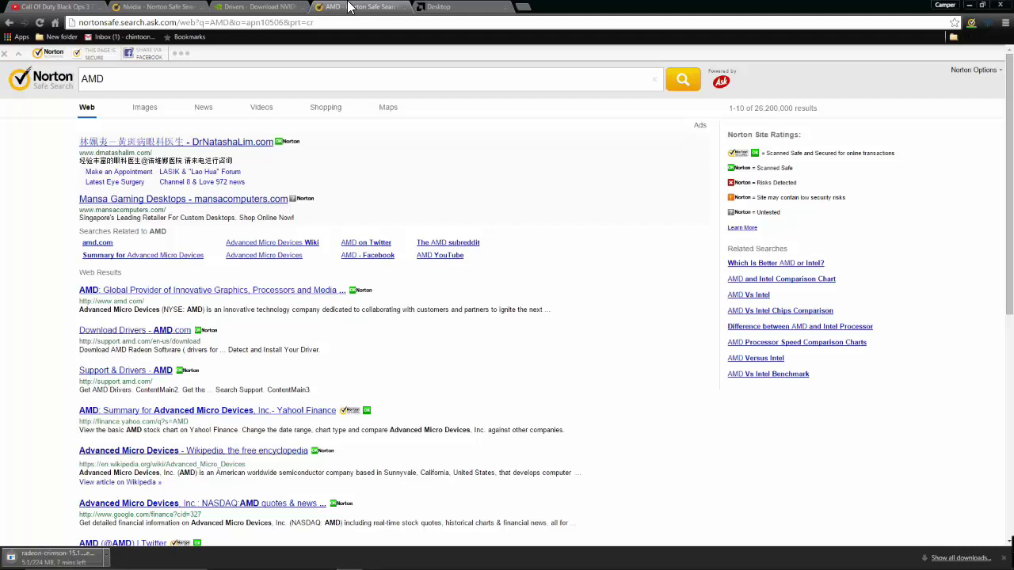
Open Task Manager, display the startup programs and sort them by startup impact
mouse_move(486, 561)
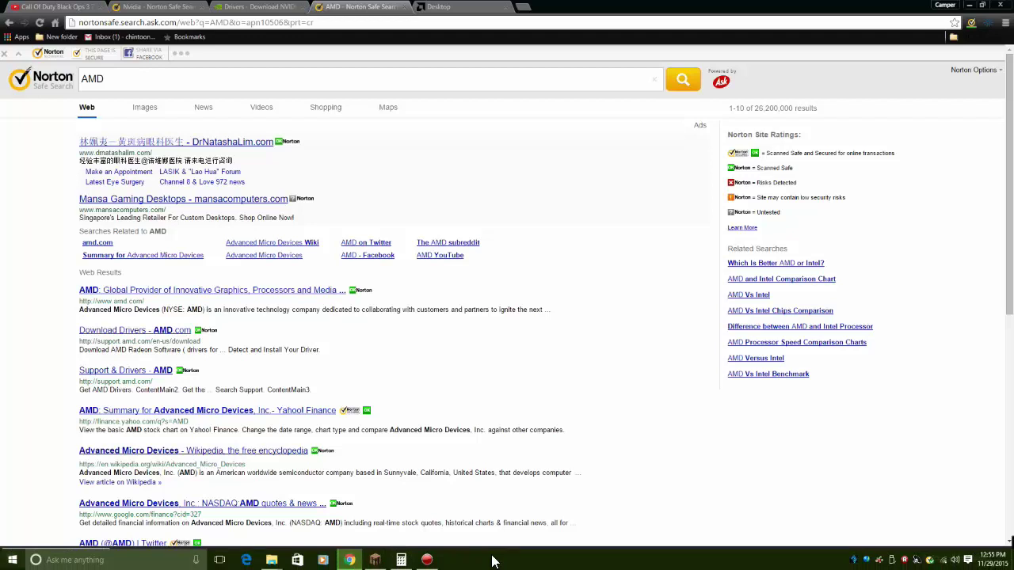
right_click(492, 561)
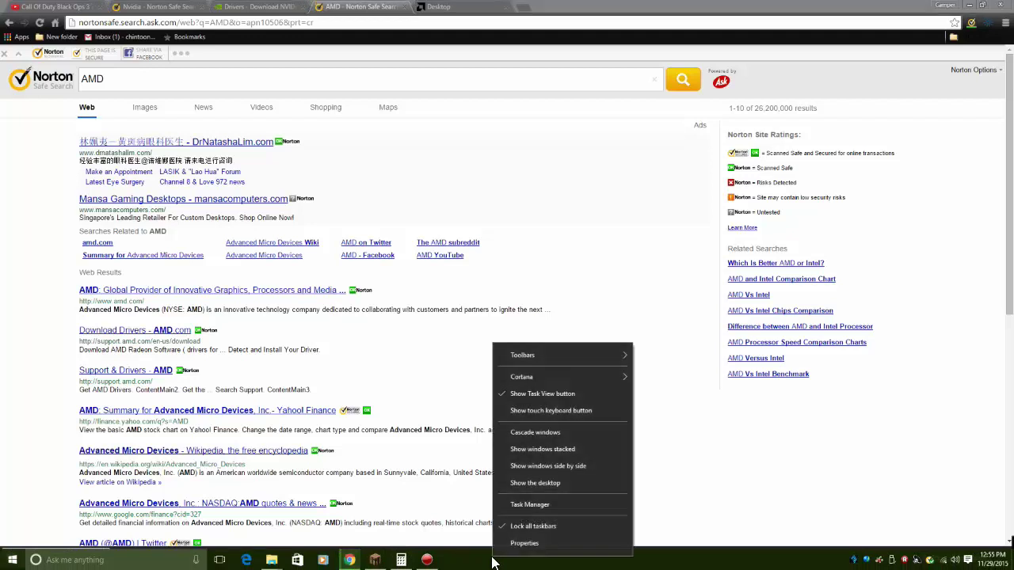
click(557, 503)
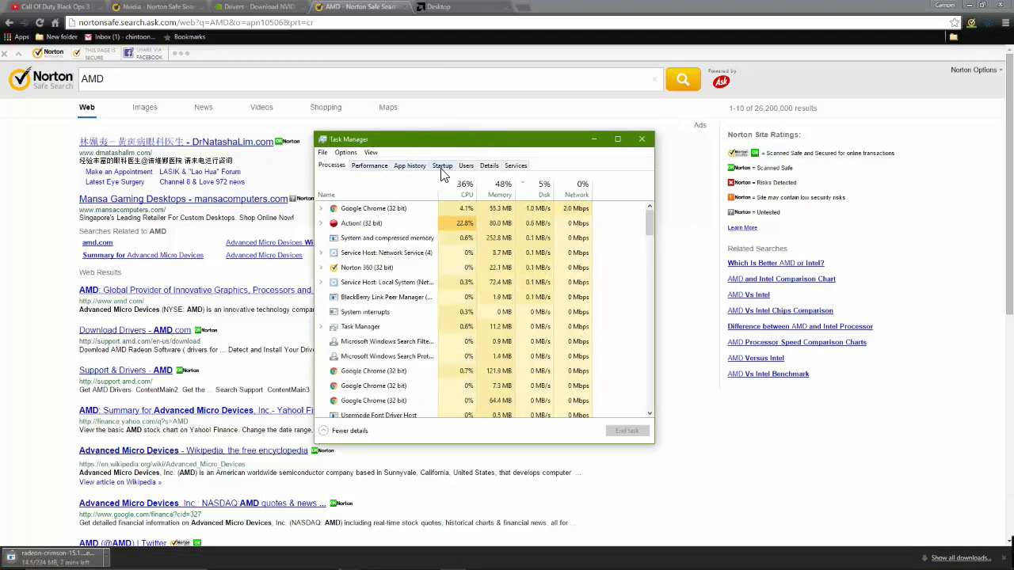
click(443, 167)
click(413, 238)
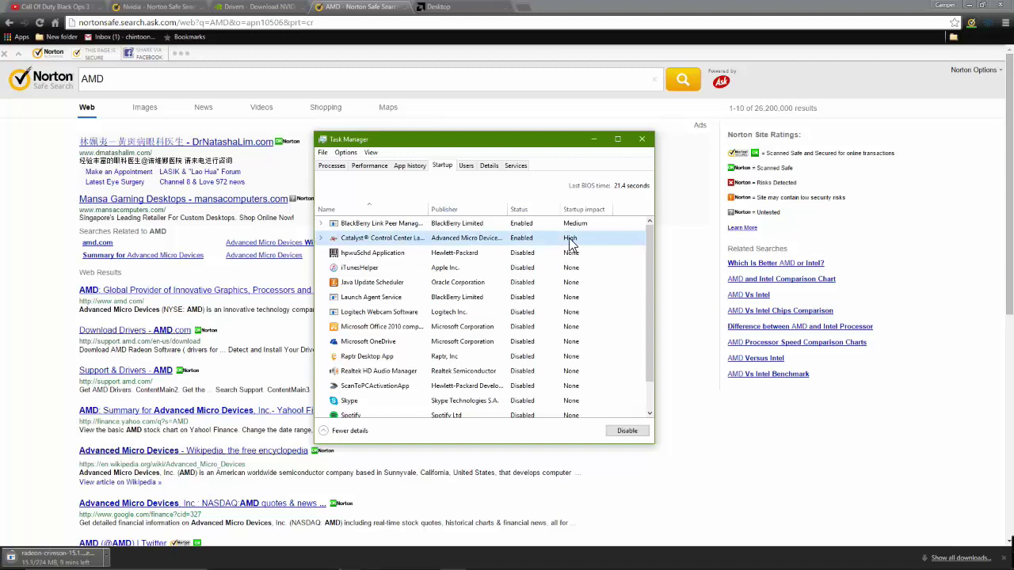
click(583, 210)
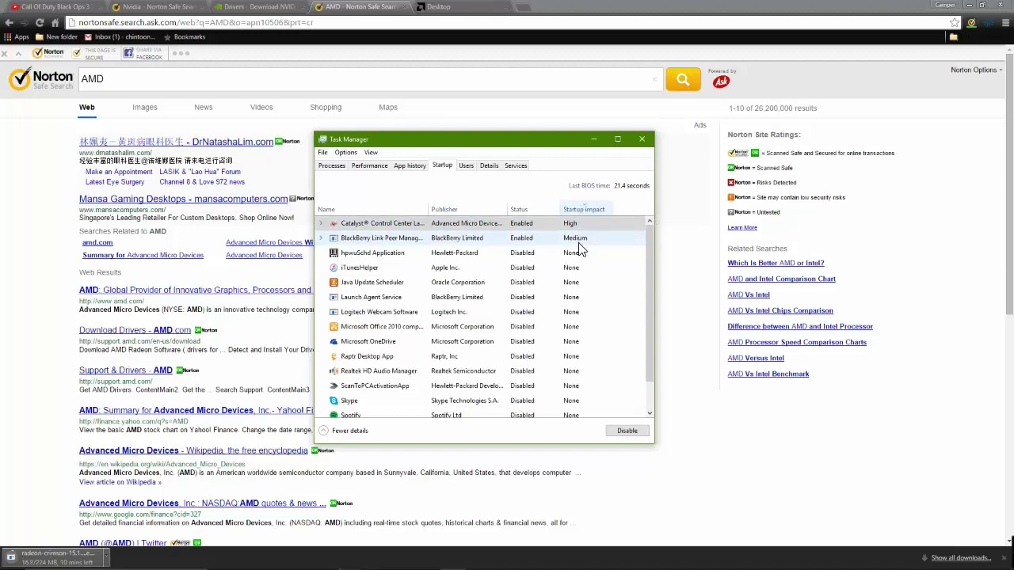
Disable the BlackBerry Link Peer Manager startup entry, re-enable it and disable it again
click(578, 244)
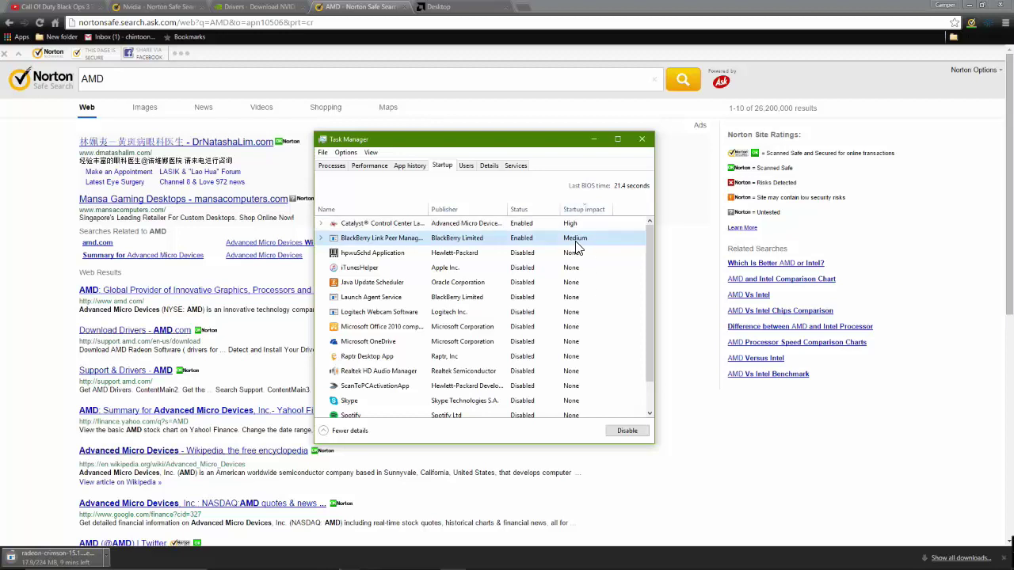
right_click(576, 247)
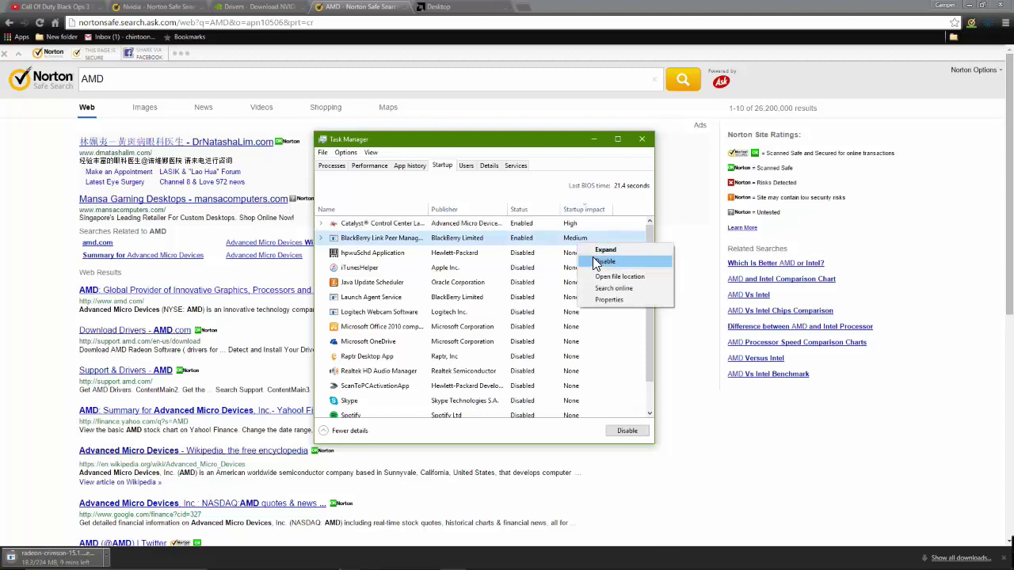
click(602, 261)
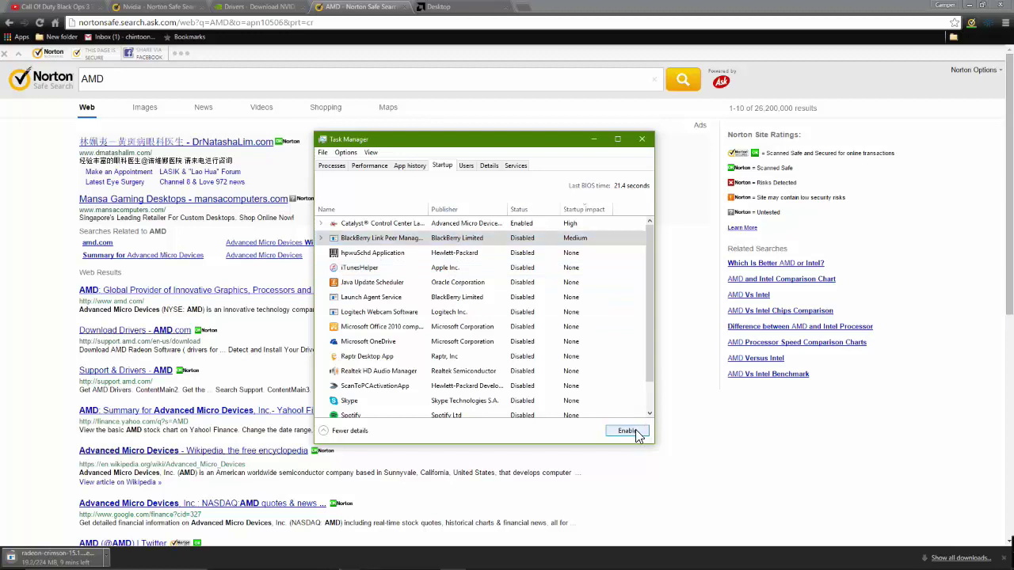
click(627, 431)
click(637, 434)
View the users list in Task Manager, return to the startup programs and minimize the window
click(464, 165)
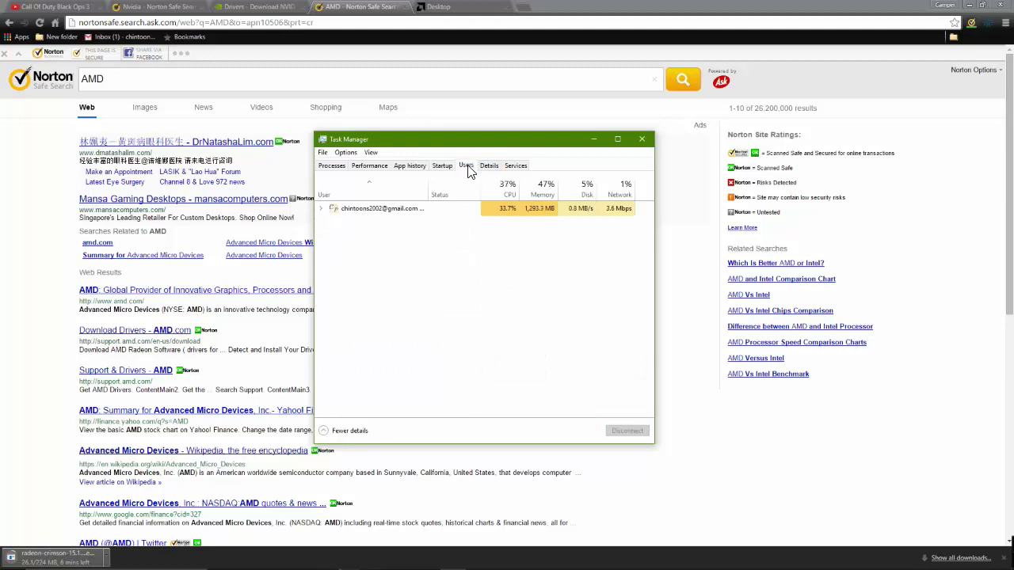
click(442, 166)
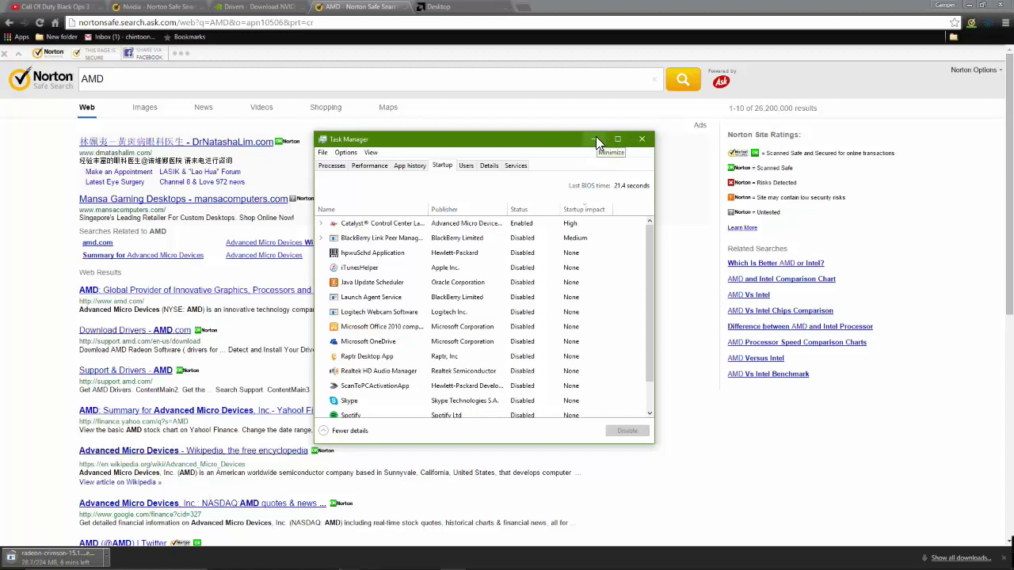
click(596, 140)
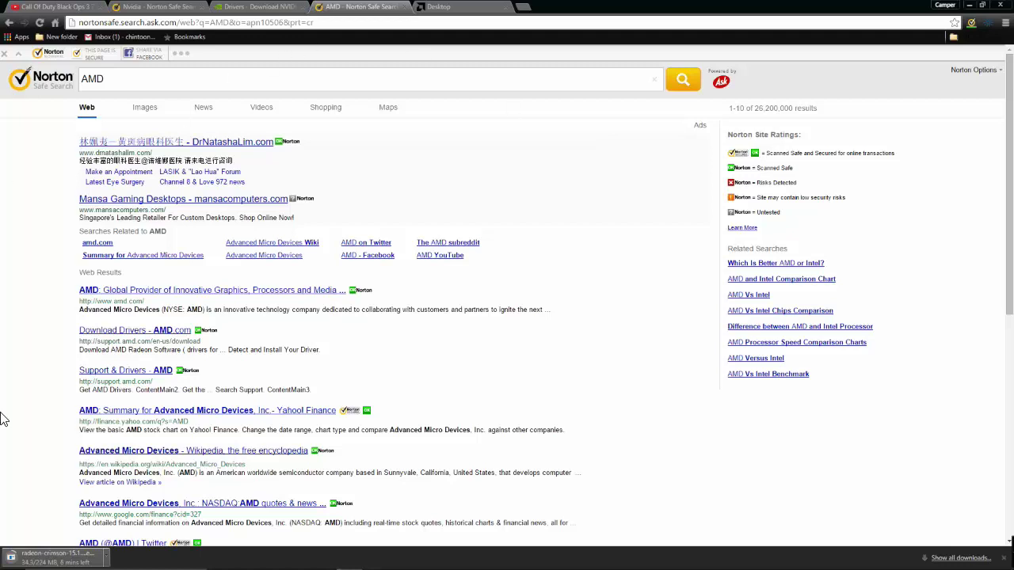
Open the Start menu, try to move the Microsoft Word 2010 tile and look through the tile groups
key(super)
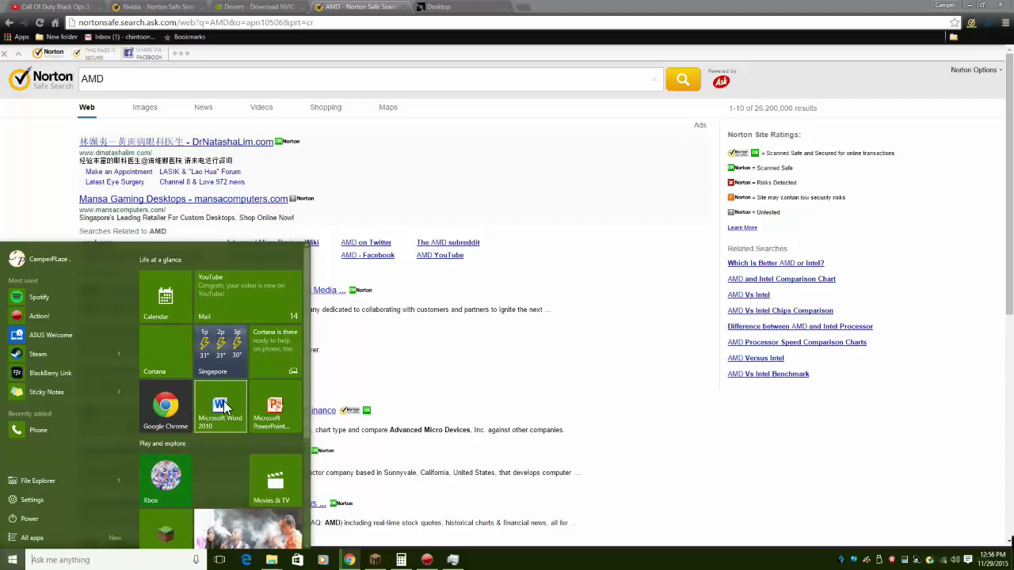
mouse_move(224, 406)
mouse_down()
mouse_move(218, 471)
mouse_move(214, 401)
mouse_up()
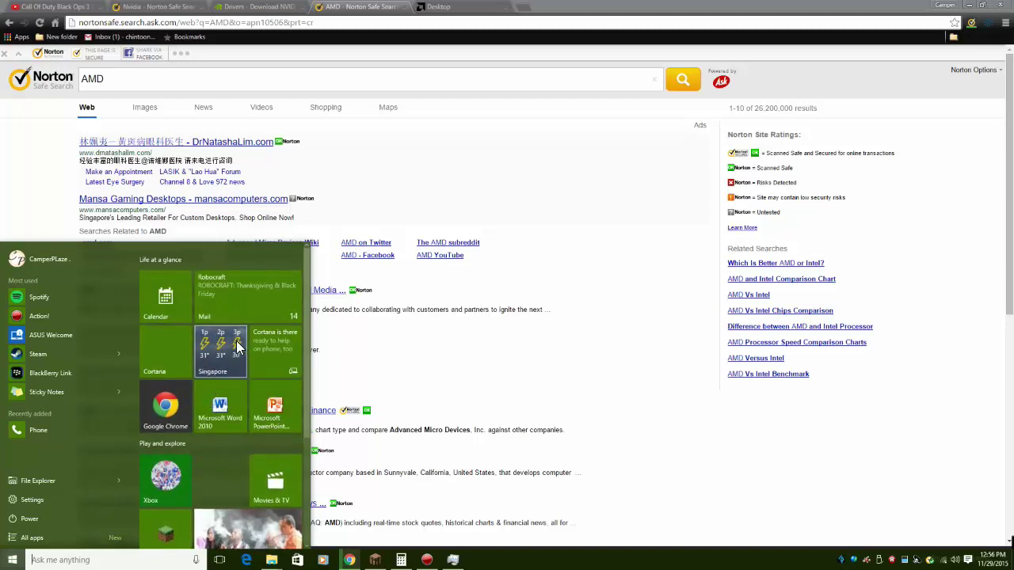
scroll(242, 290, down, 3)
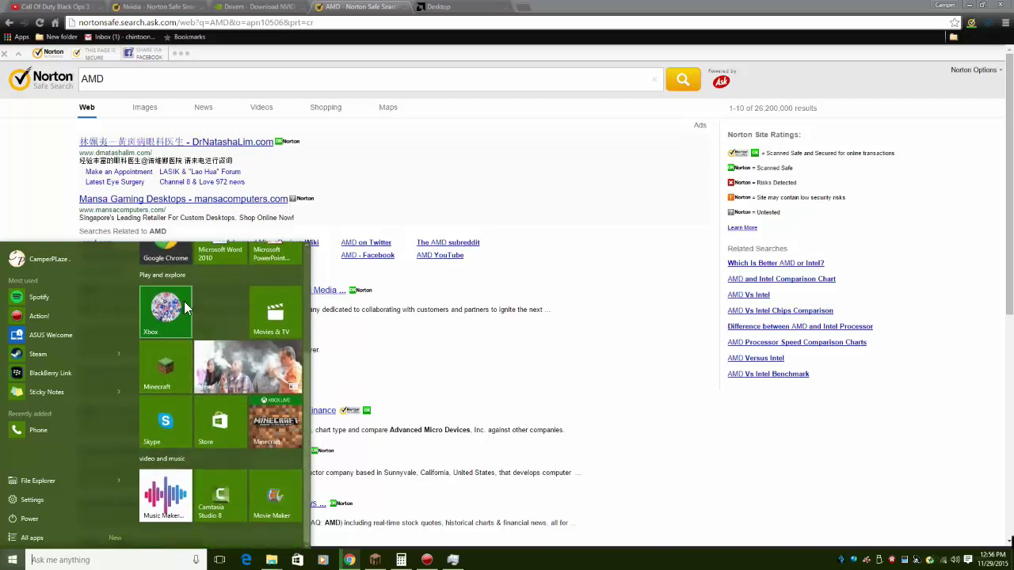
Try renaming the "video and music" tile group with random text, restore its name and close the Start menu
click(203, 458)
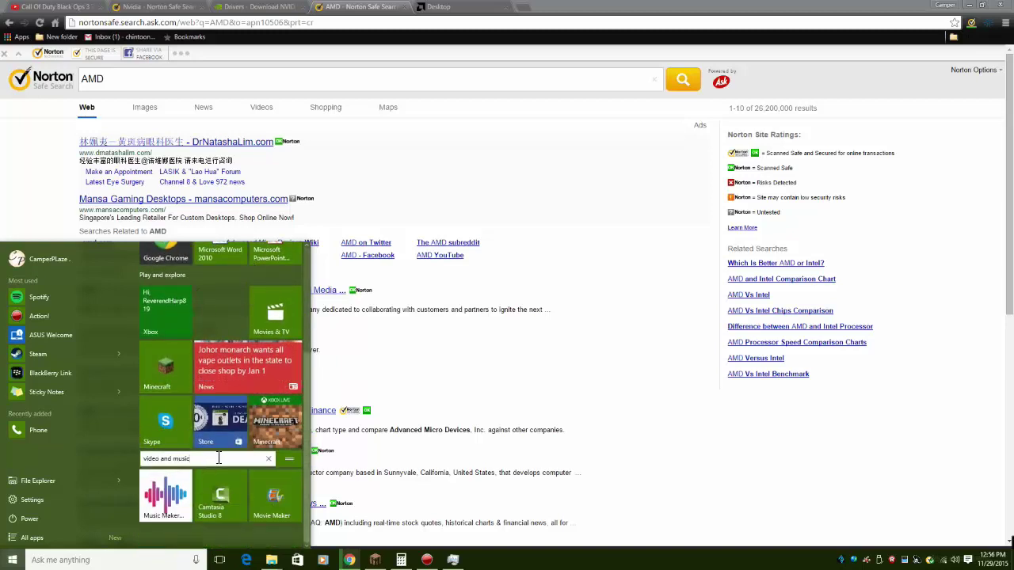
text(cxzcbgvxhccxhsxvcxbcbxjxsbxjxbxjsbxl)
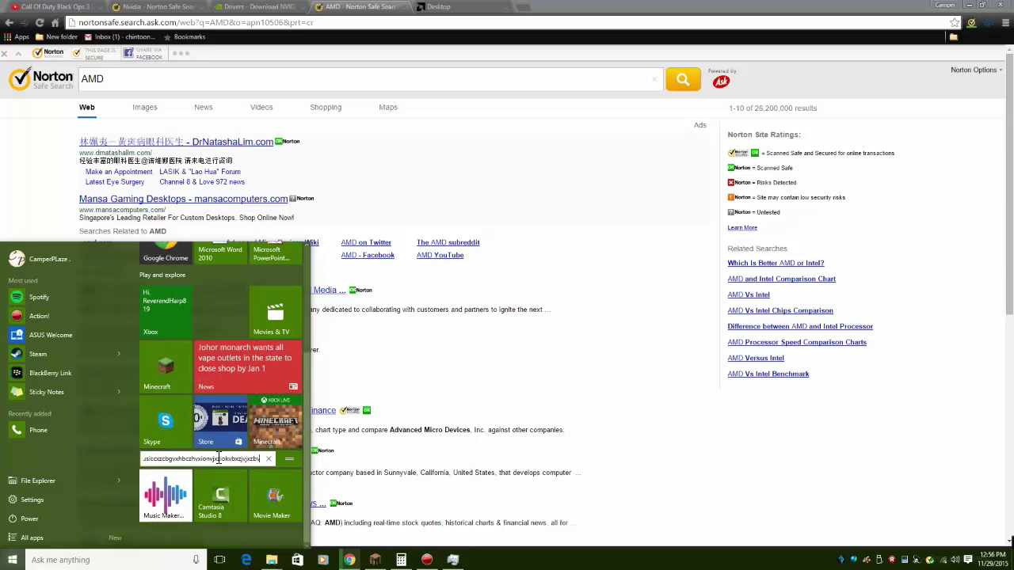
key(ctrl+a)
text(cbgvxhchxcjdxjbsbxl)
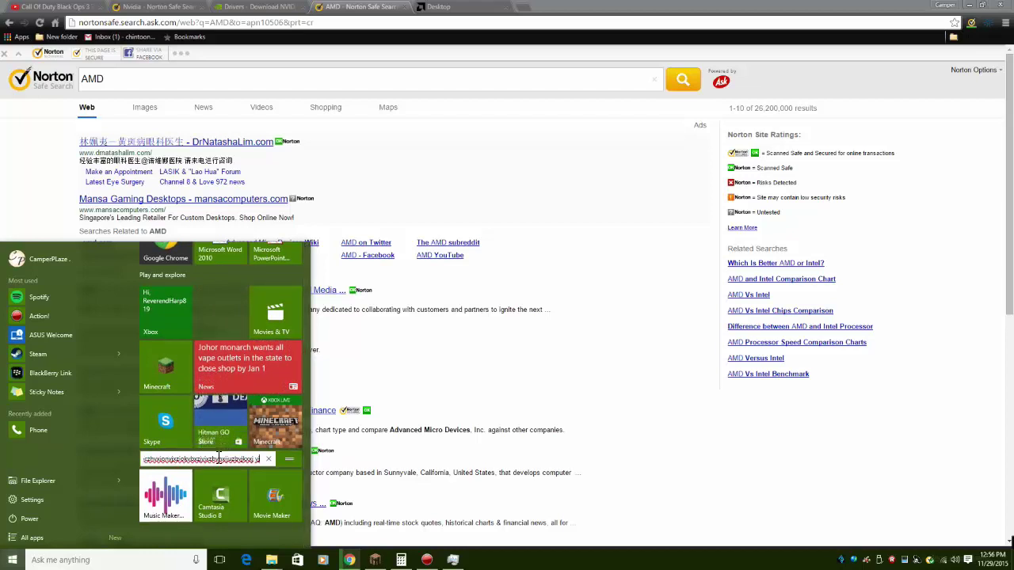
key(BackSpace)
key(BackSpace)
key(BackSpace)
key(BackSpace)
key(BackSpace)
key(BackSpace)
key(BackSpace)
key(BackSpace)
key(BackSpace)
key(BackSpace)
key(BackSpace)
key(BackSpace)
key(BackSpace)
key(BackSpace)
key(BackSpace)
key(BackSpace)
key(BackSpace)
key(BackSpace)
key(BackSpace)
key(BackSpace)
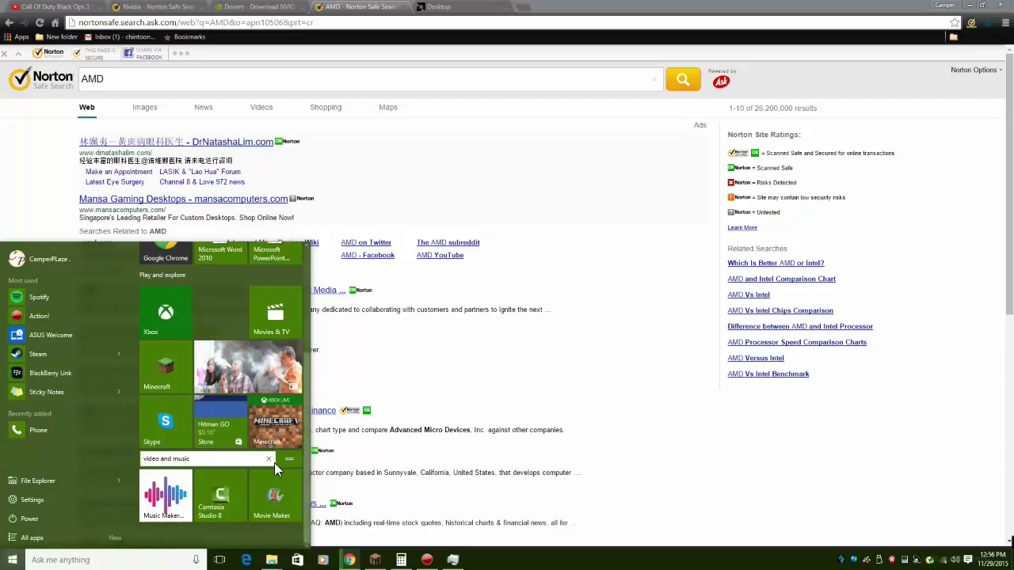
mouse_move(289, 459)
mouse_down()
mouse_move(281, 406)
mouse_move(283, 464)
mouse_up()
click(369, 387)
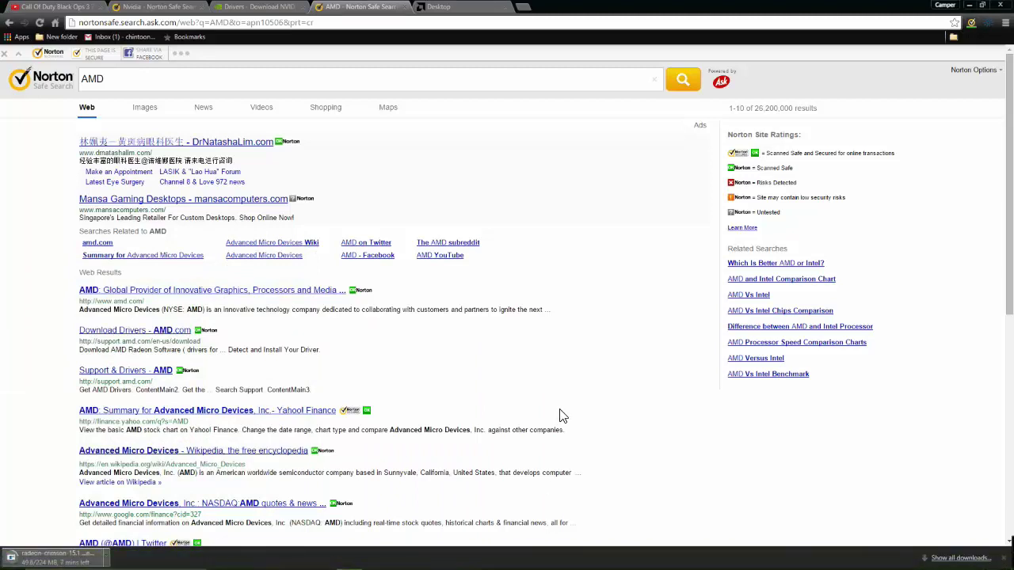
Unlock the taskbar in its properties, then move it to the screen's top edge and back to the bottom
right_click(662, 565)
click(677, 549)
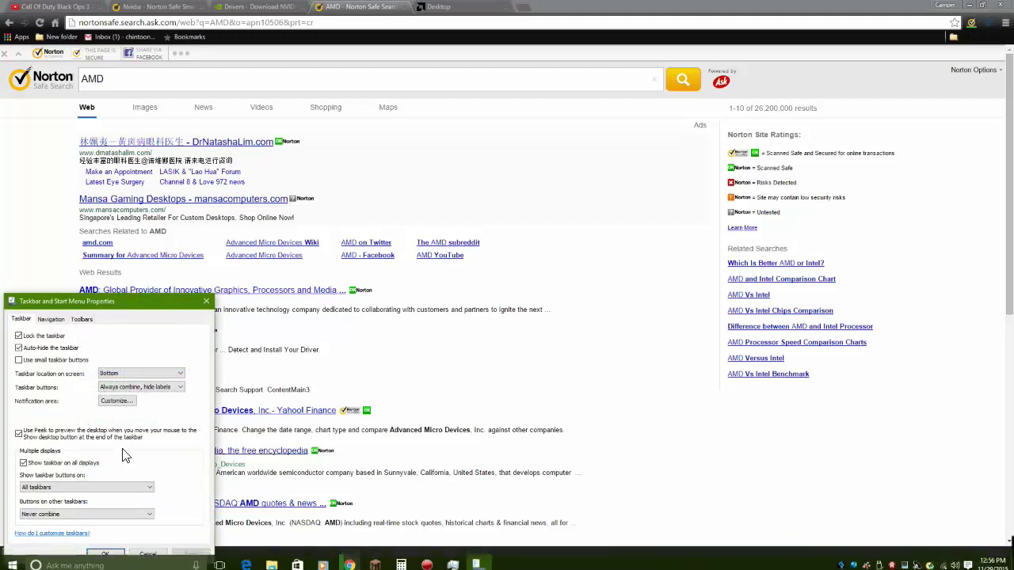
click(19, 349)
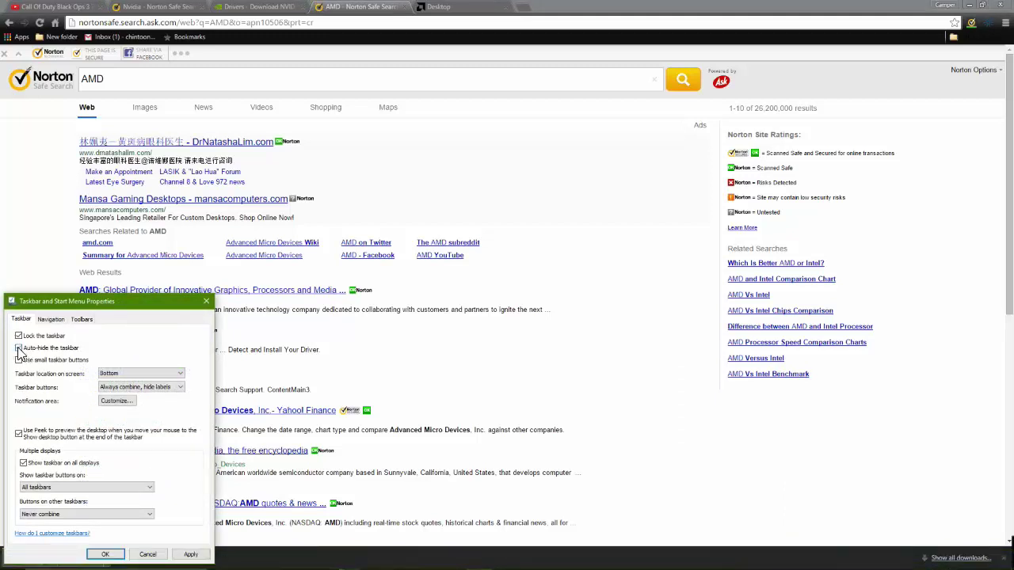
click(19, 337)
click(191, 555)
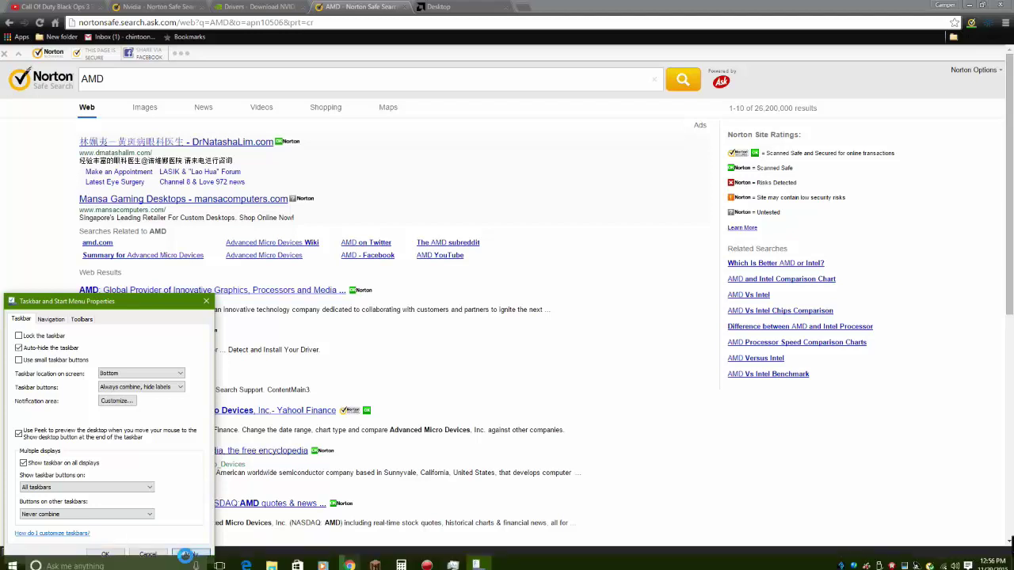
drag(558, 564, 376, 6)
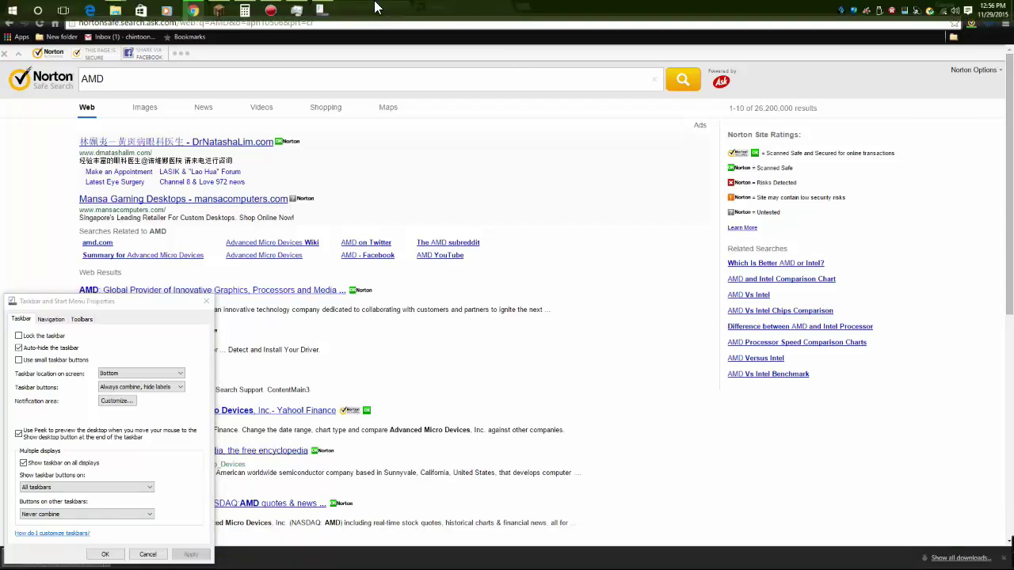
drag(28, 70, 317, 564)
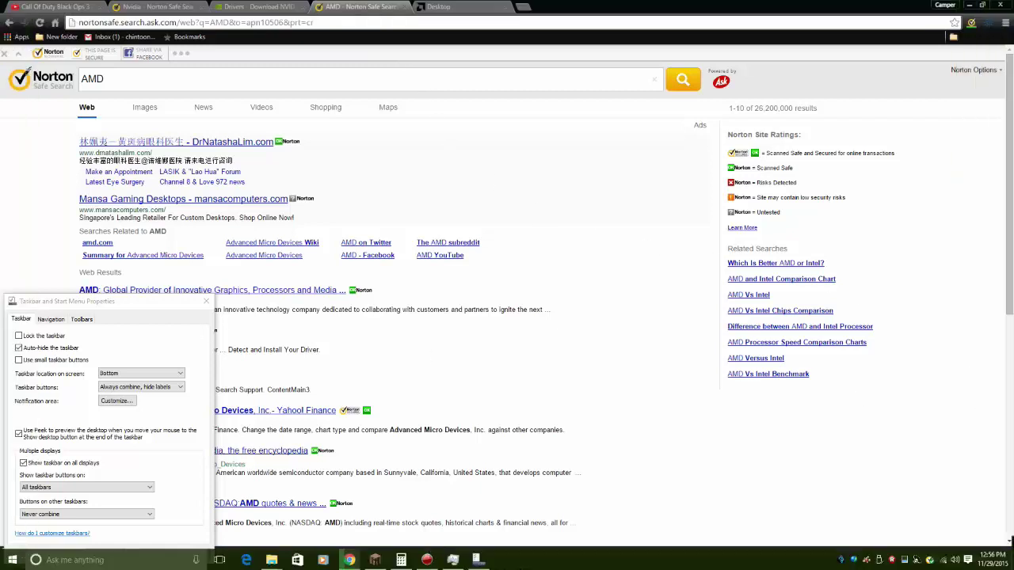
Lock the taskbar again, apply the setting and close the Taskbar and Start Menu Properties
click(19, 336)
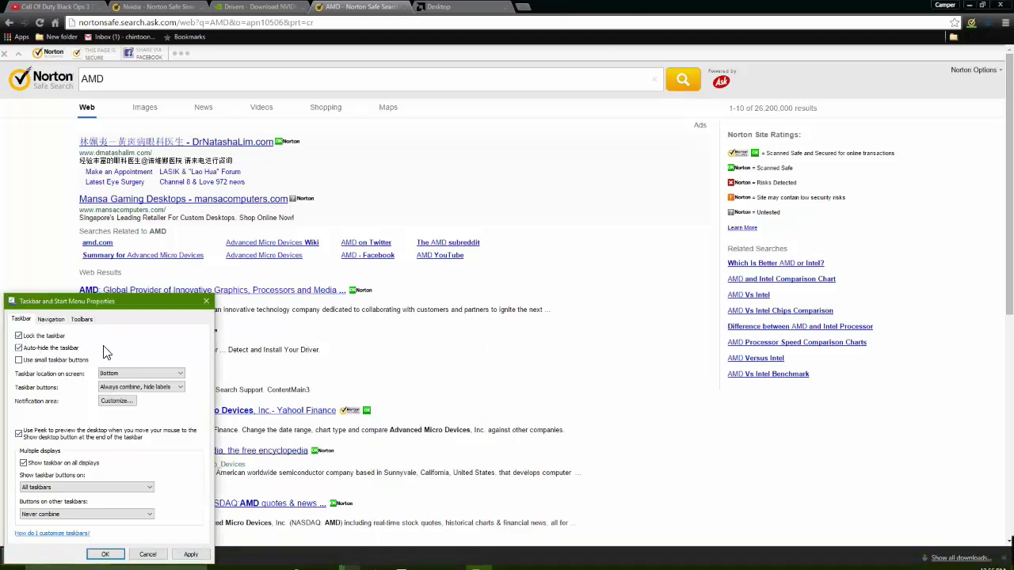
click(176, 552)
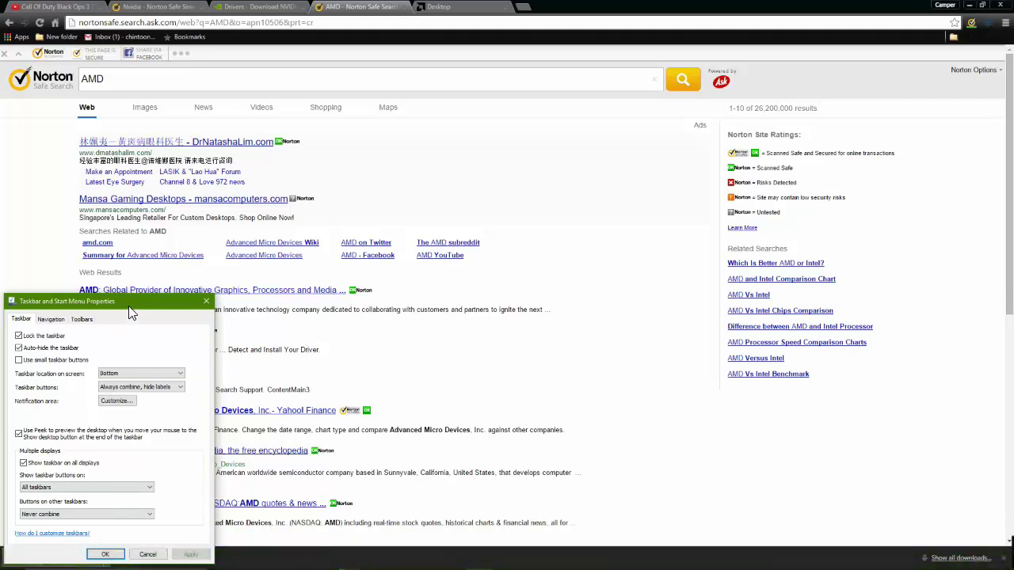
drag(129, 307, 163, 231)
click(134, 480)
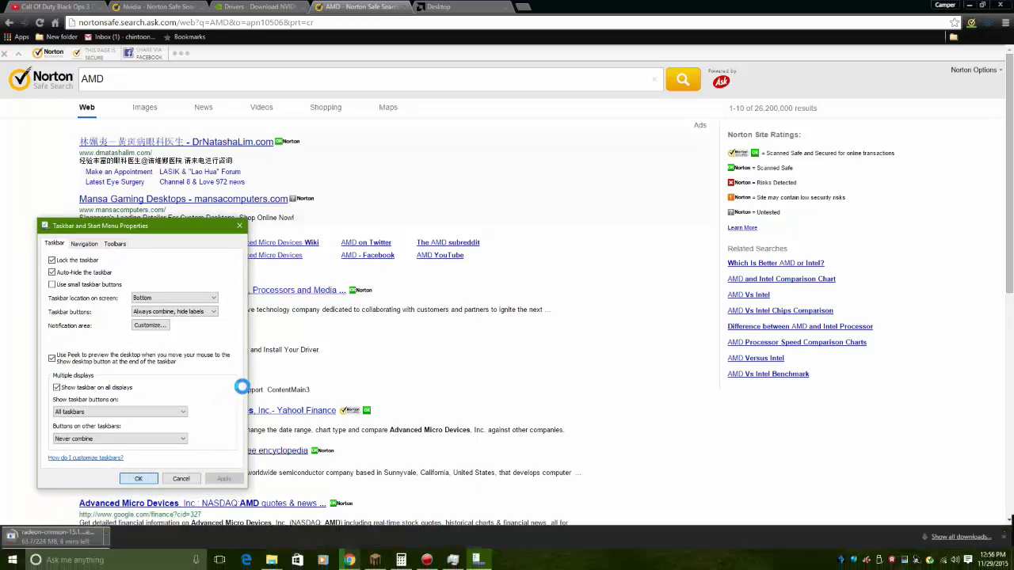
Compare the AMD and NVIDIA driver download pages, finishing on the NVIDIA page
click(261, 7)
click(440, 7)
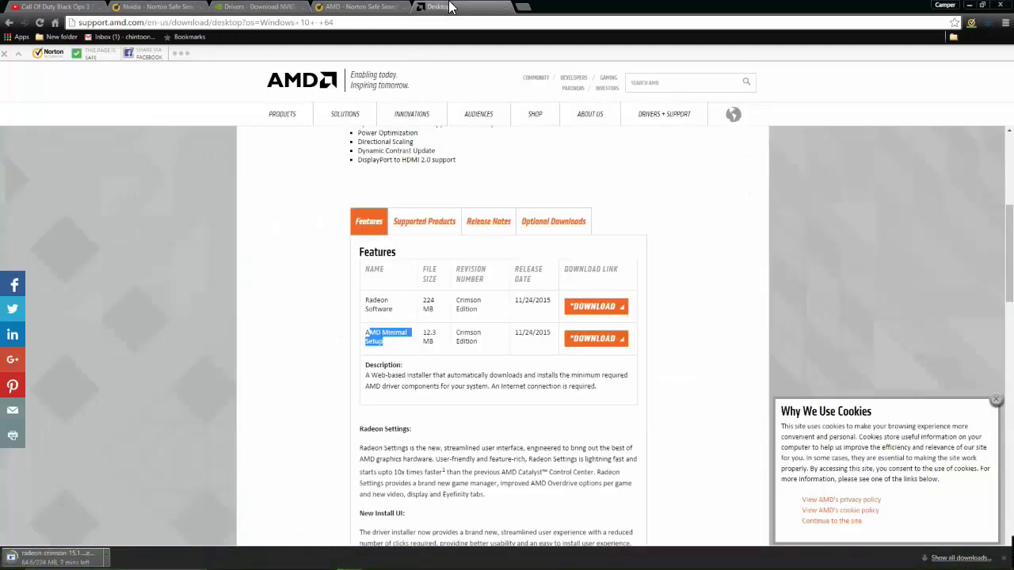
click(262, 6)
click(434, 7)
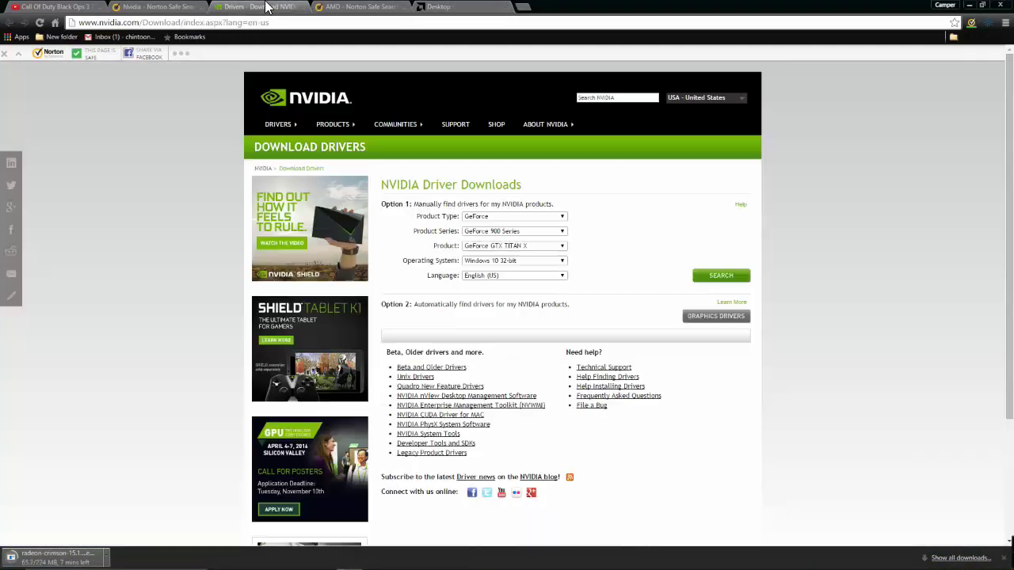
click(268, 7)
Check the Action Center notifications and open the Windows Update page in the Update & security settings
mouse_move(734, 567)
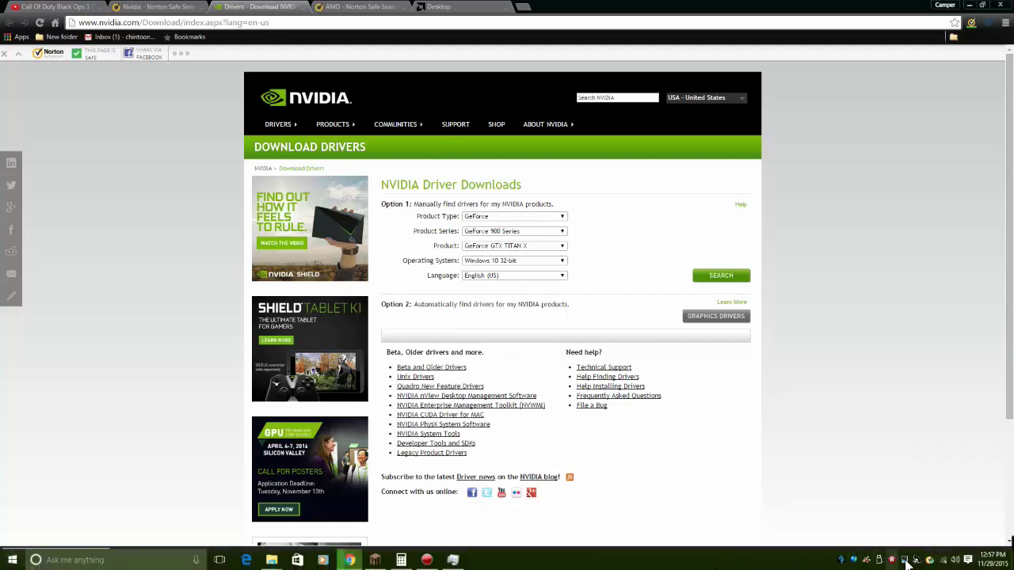
click(967, 561)
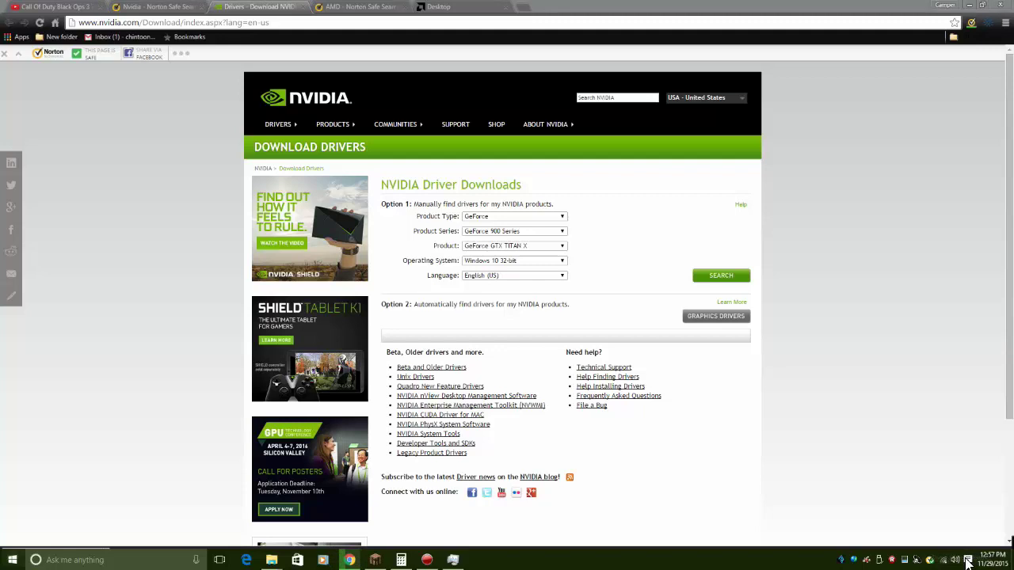
click(967, 561)
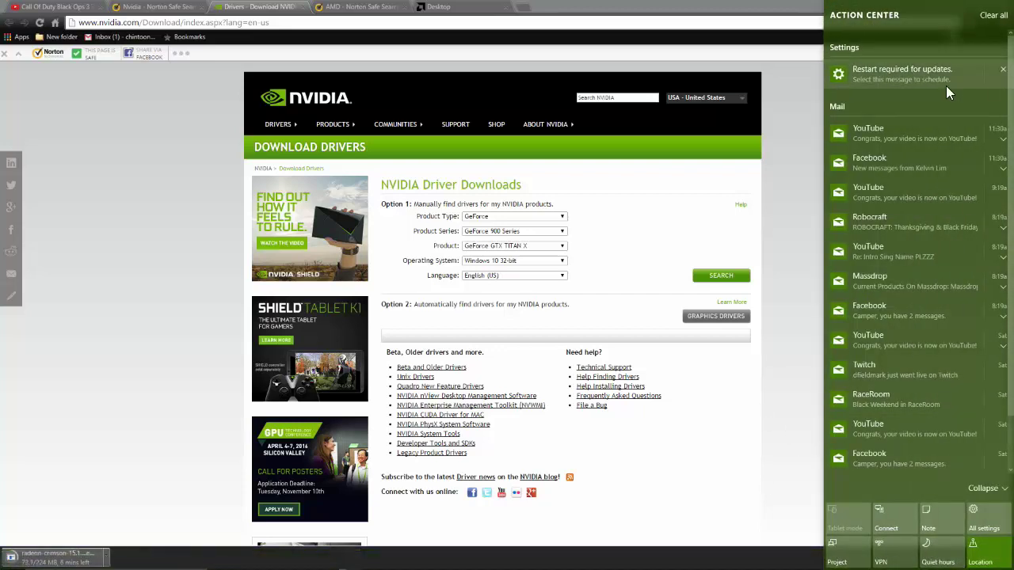
click(979, 522)
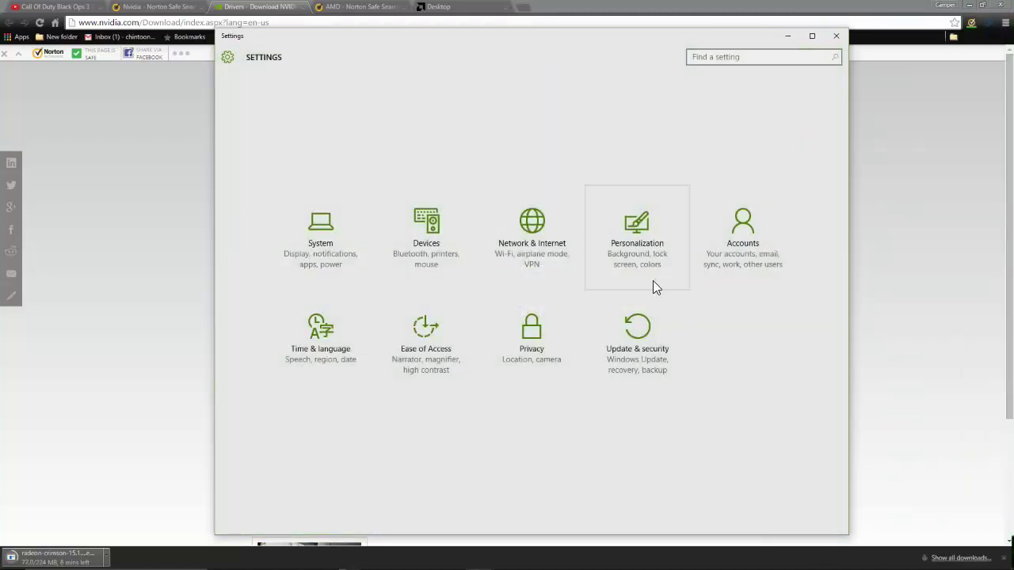
click(653, 331)
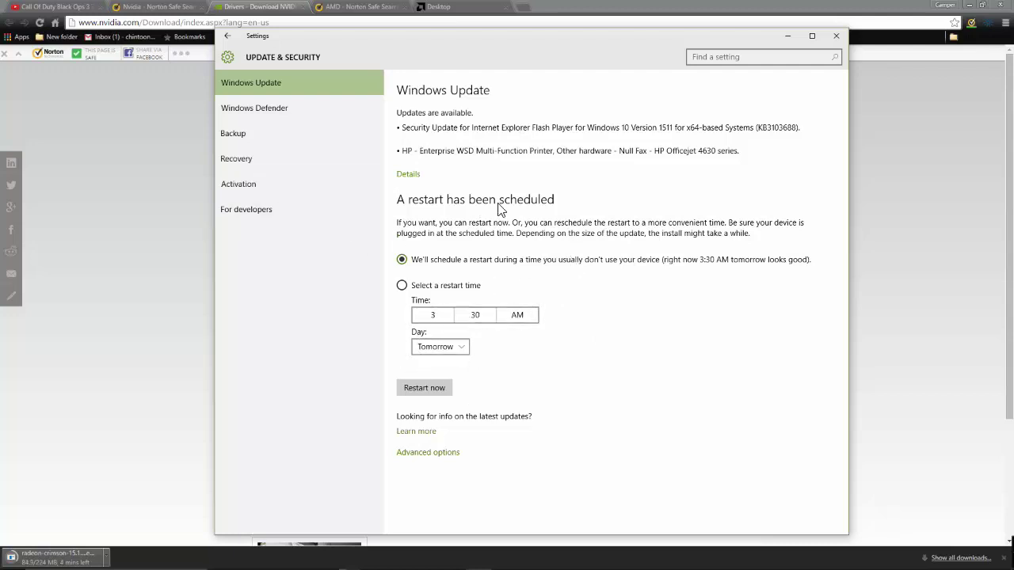
View the details of the available Windows updates, return to the overview and minimize Settings and the browser
drag(445, 43, 343, 37)
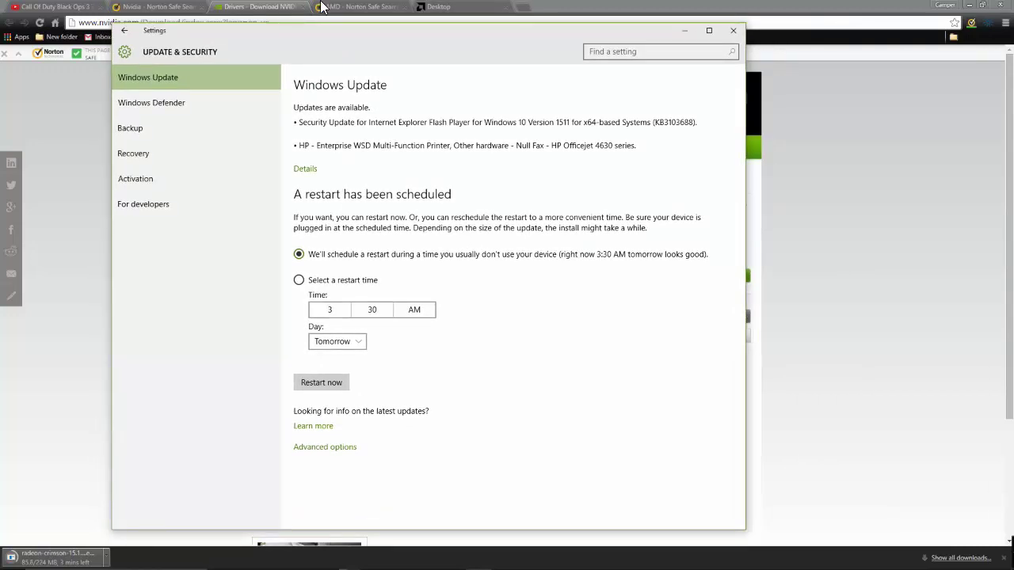
click(299, 169)
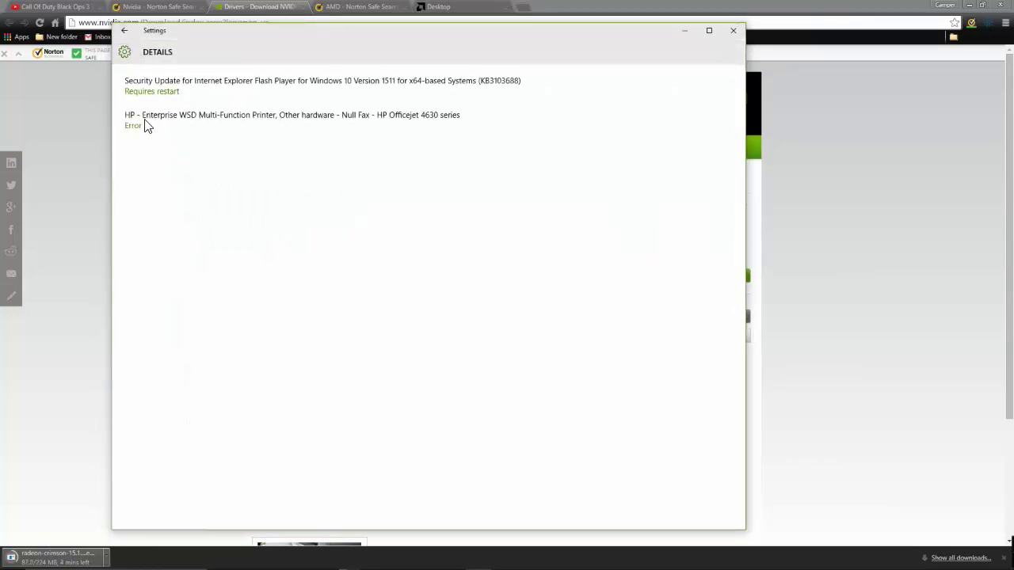
click(124, 31)
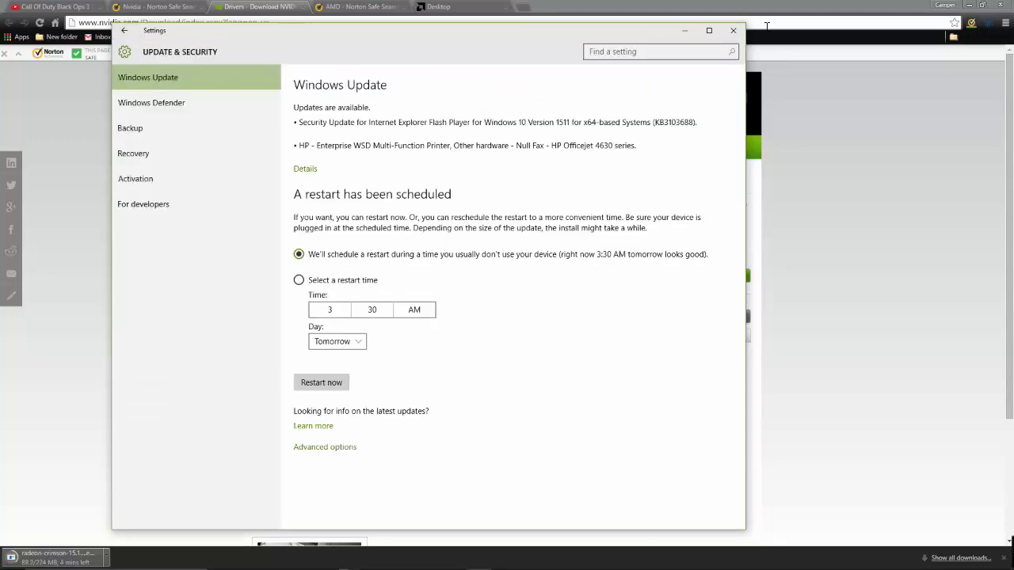
click(687, 33)
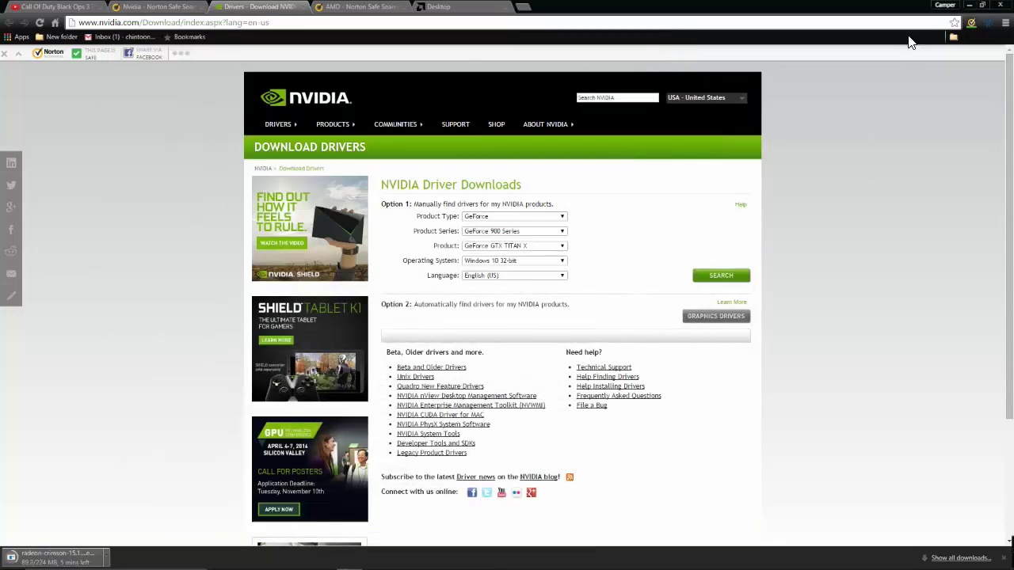
click(968, 5)
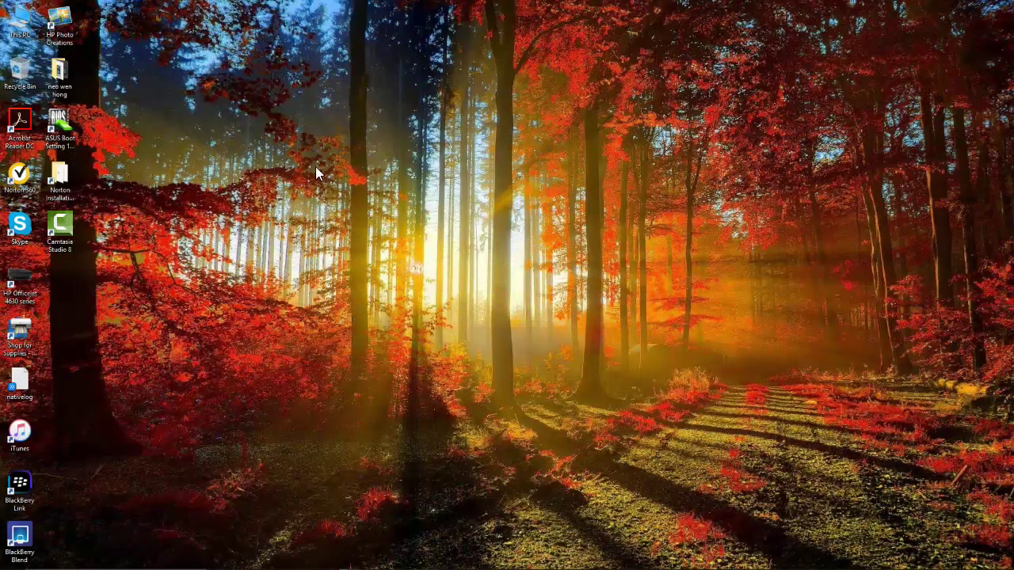
Open the desktop's display settings, choose the Landscape (flipped) orientation for display 1 and apply it
right_click(453, 159)
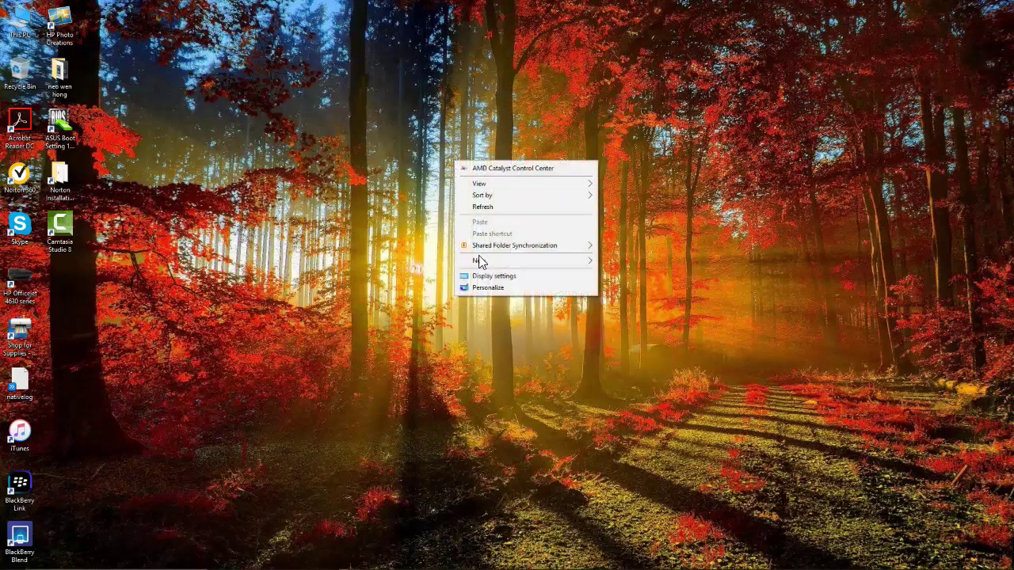
click(492, 276)
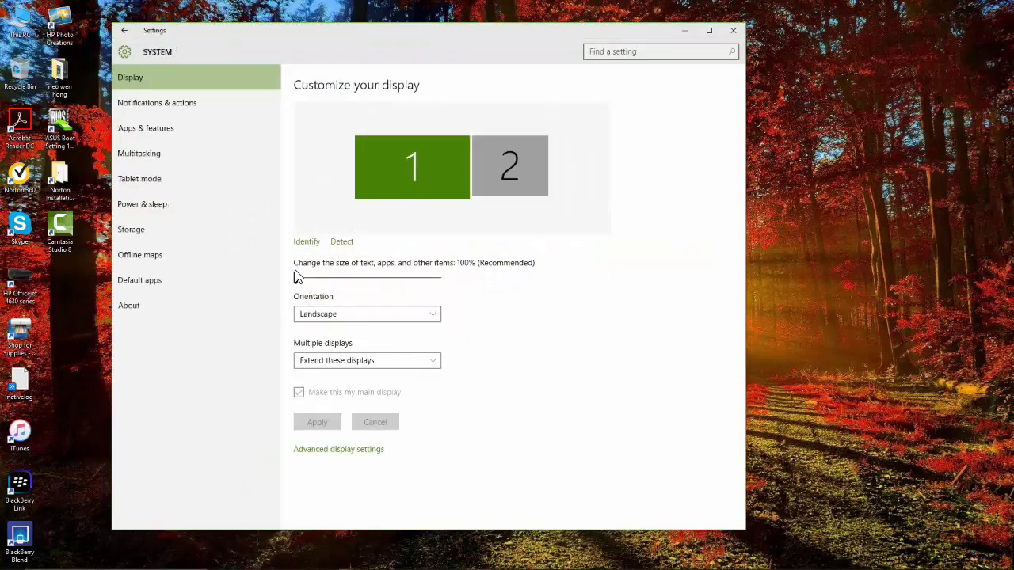
drag(296, 277, 191, 295)
click(419, 317)
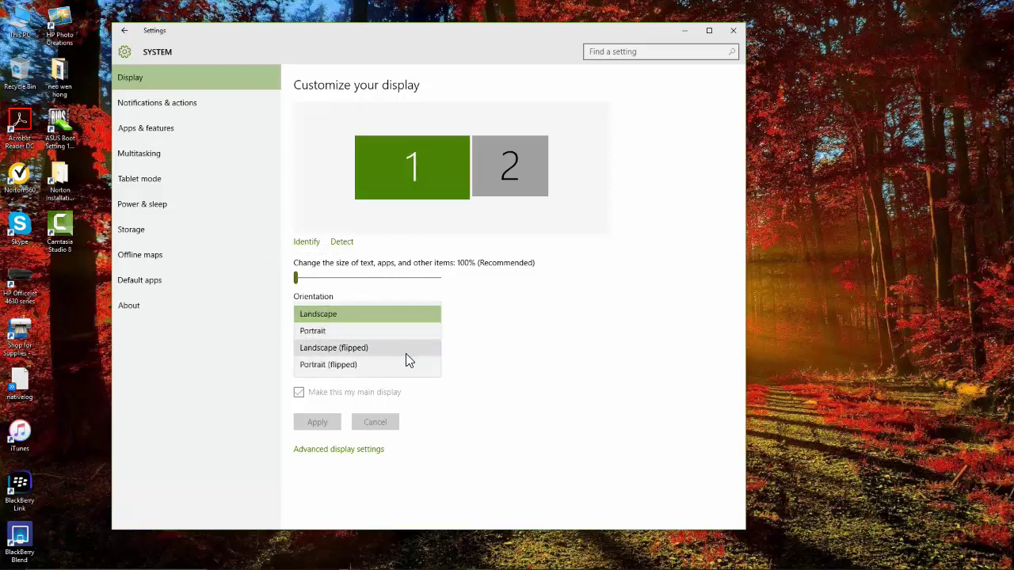
click(405, 353)
click(318, 420)
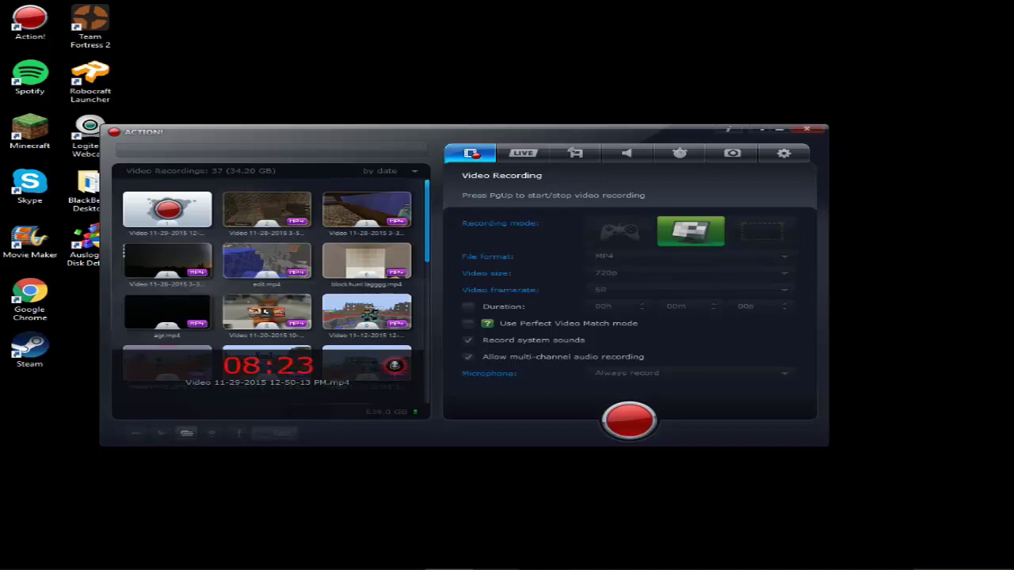
key(alt+Tab)
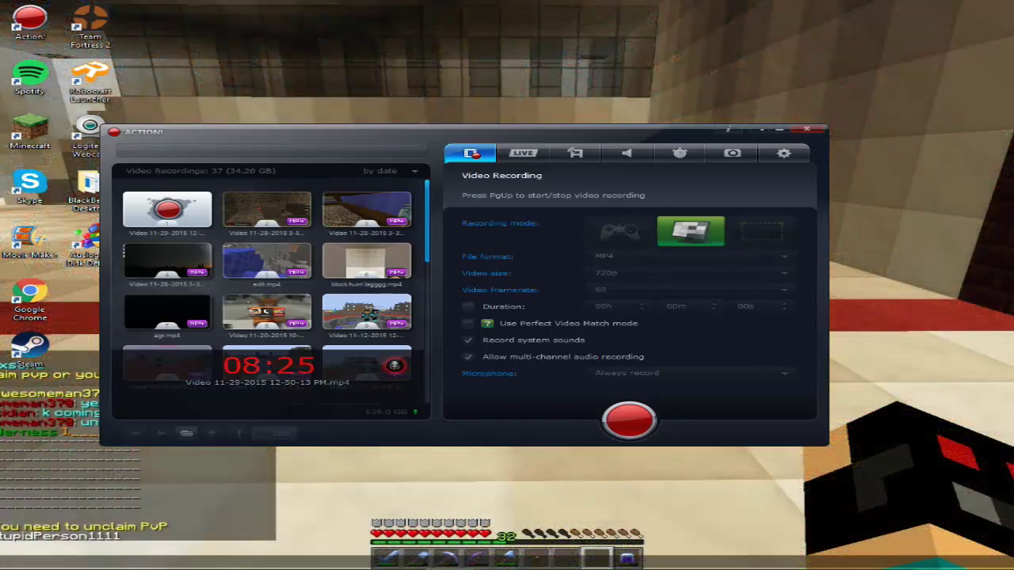
key(alt+Tab)
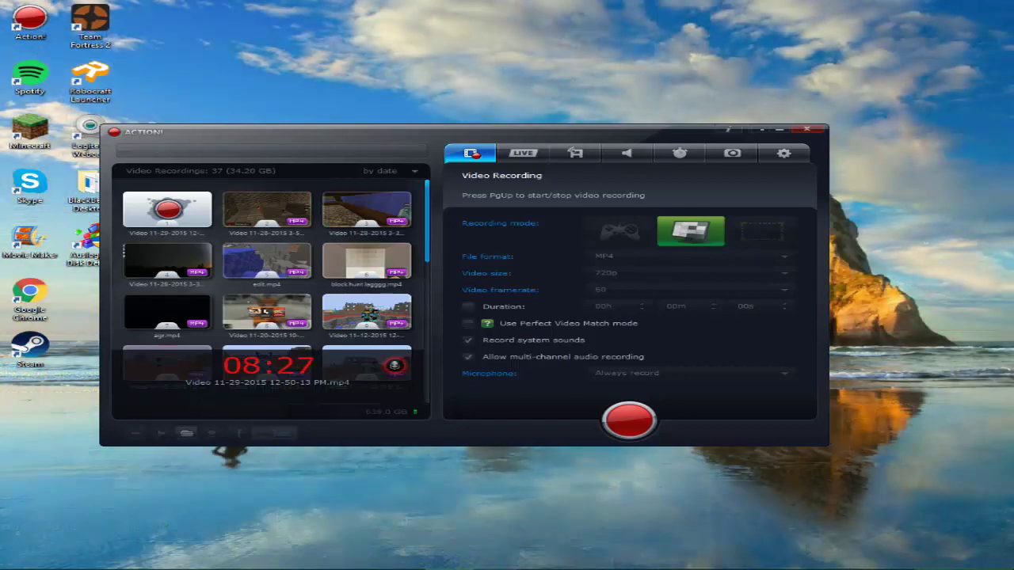